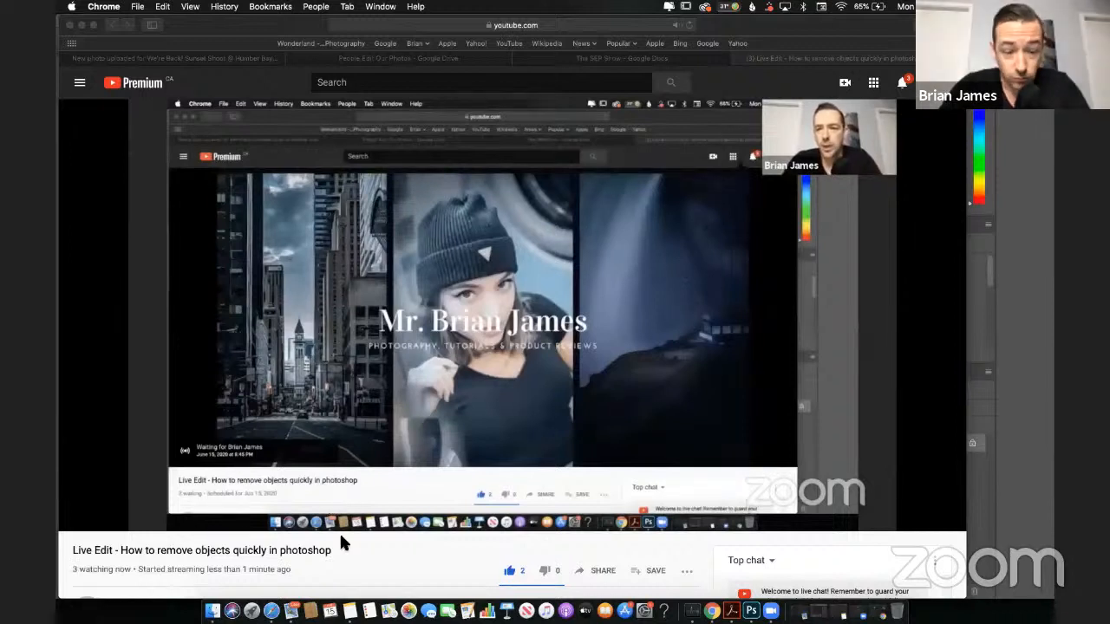
Step: Mute the live stream video playing in Safari and switch to Photoshop
left_click(270, 611)
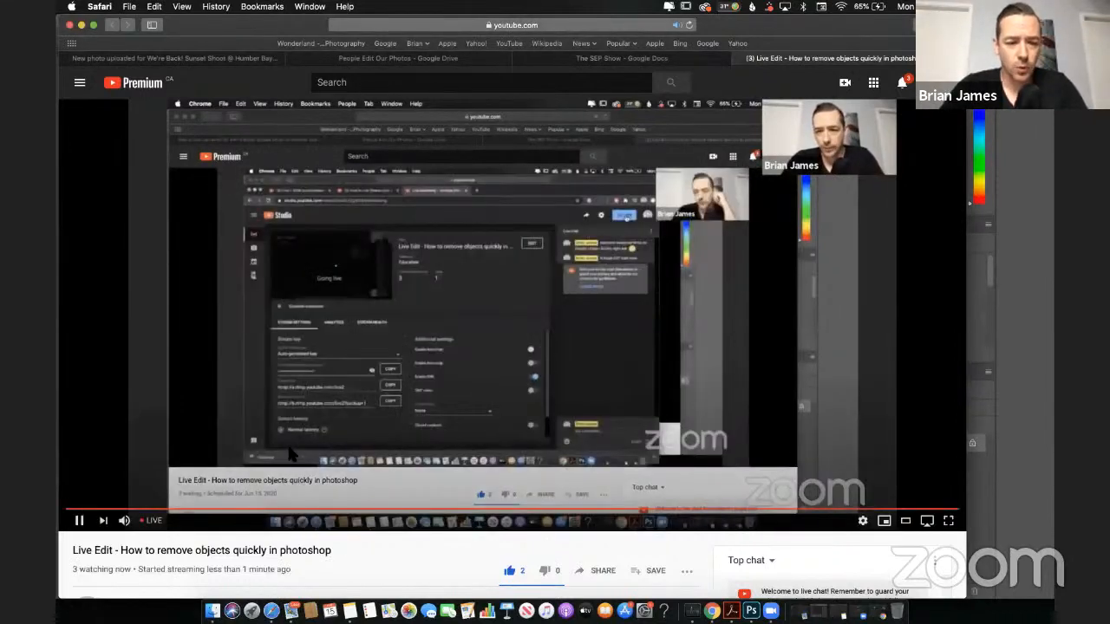
left_click(124, 520)
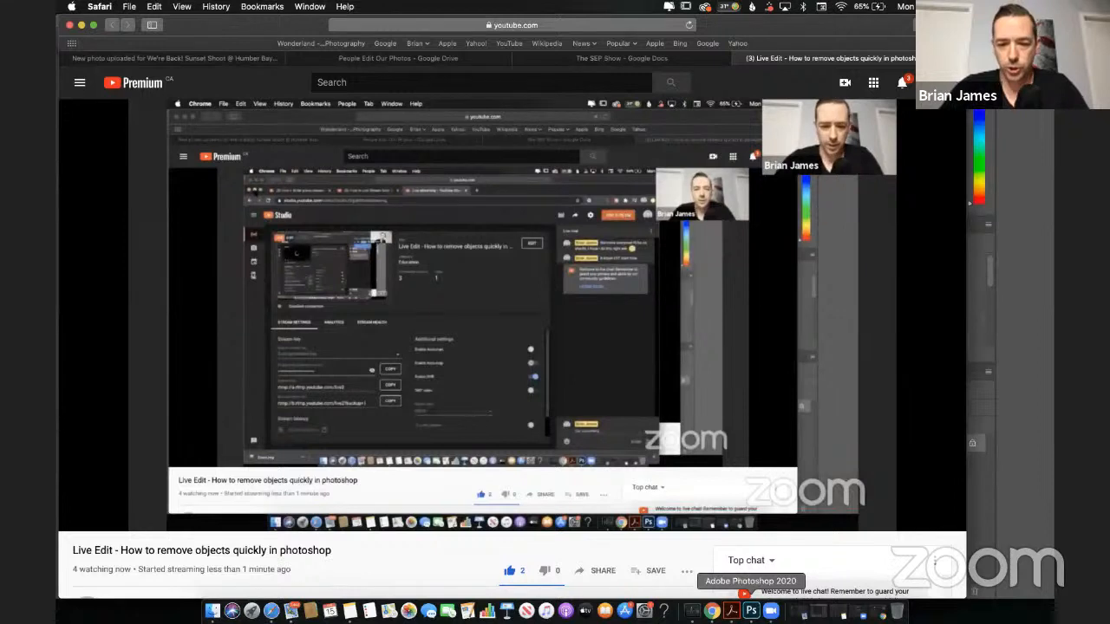
left_click(751, 610)
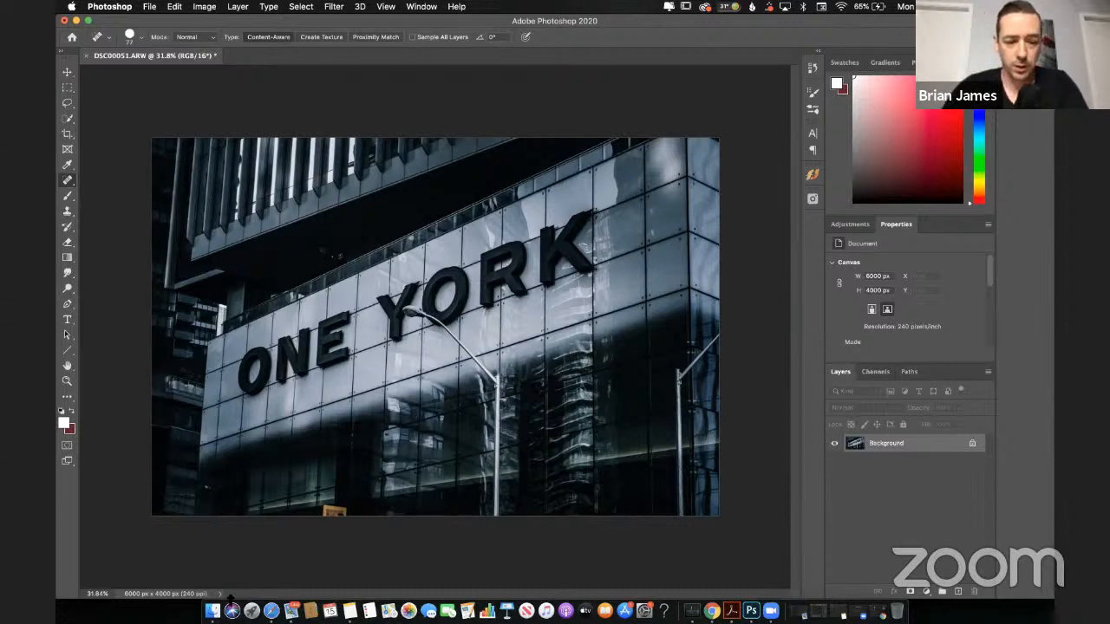
Step: Check the live stream's description and chat in Safari and minimize the browser window
left_click(271, 610)
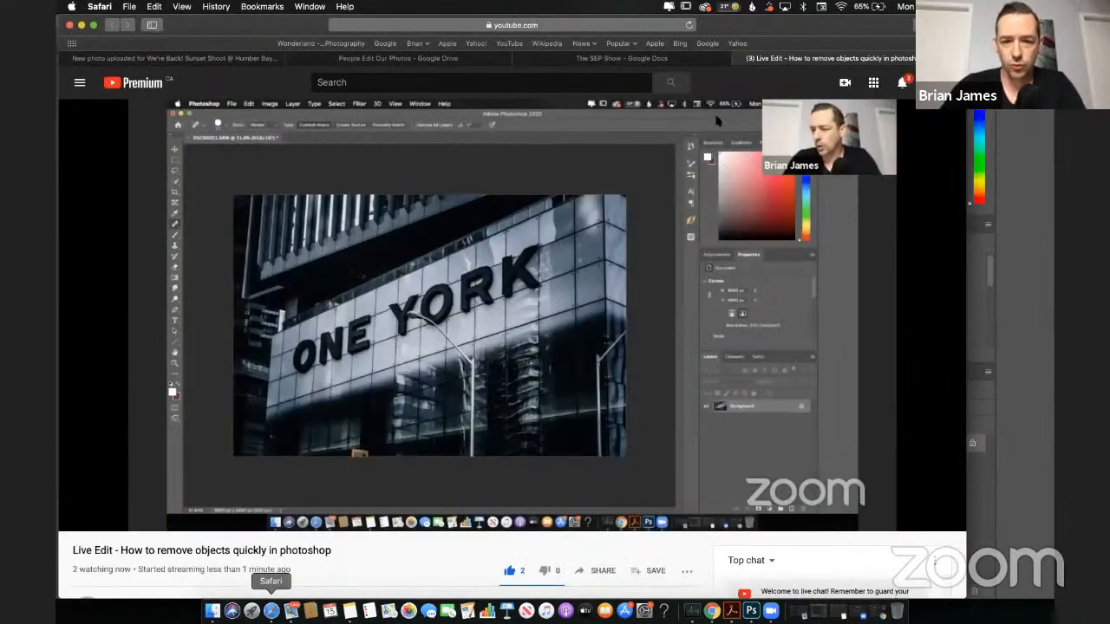
scroll(628, 510, "down", 10)
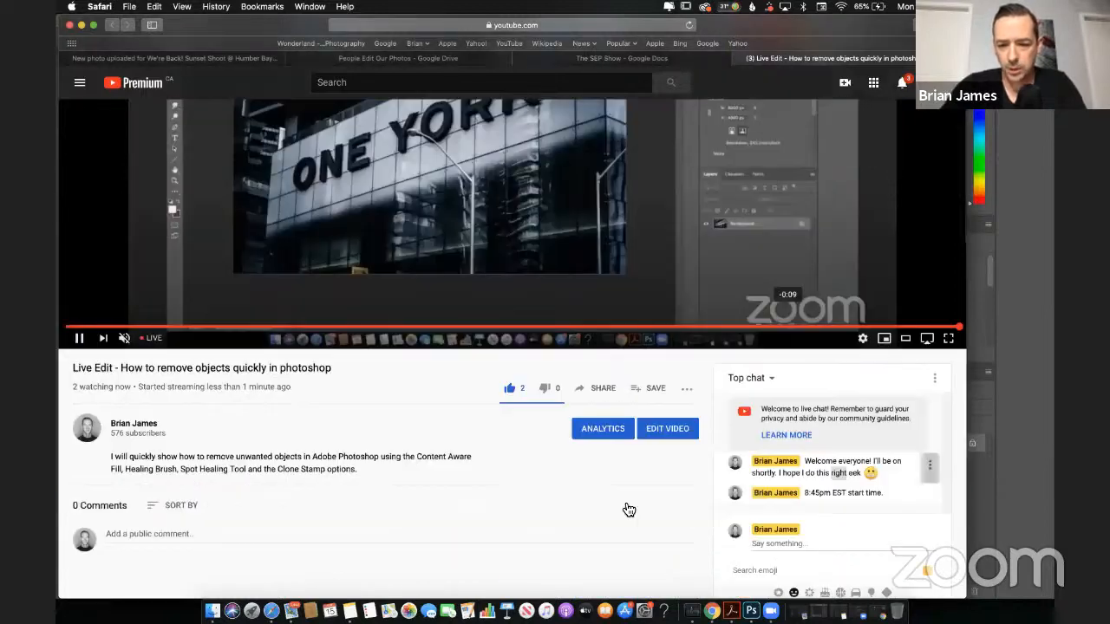
scroll(628, 510, "up", 3)
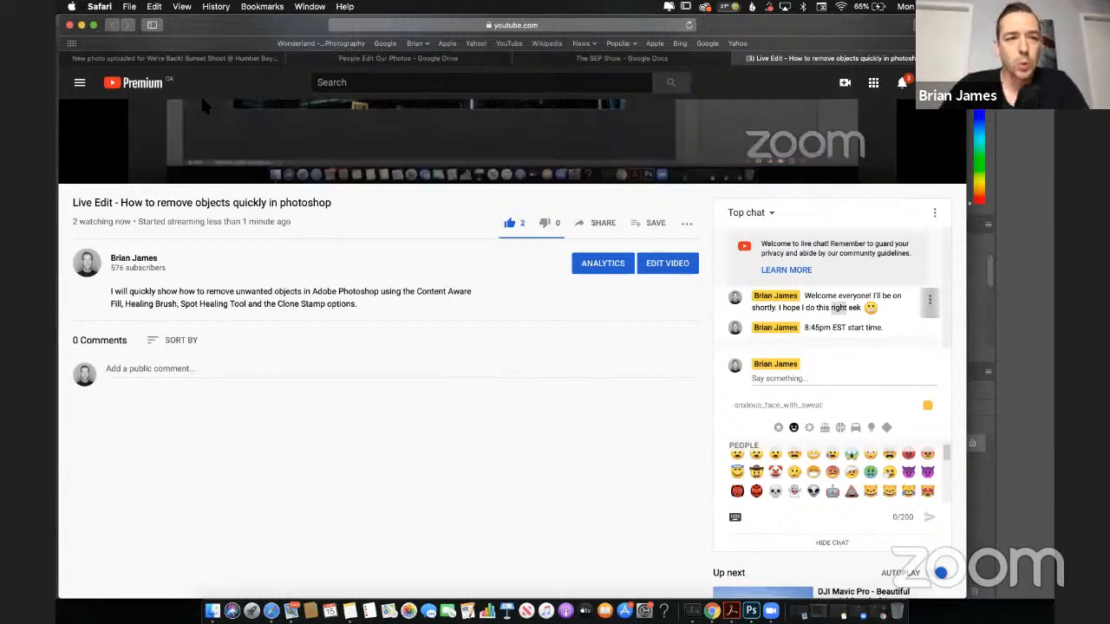
left_click(82, 26)
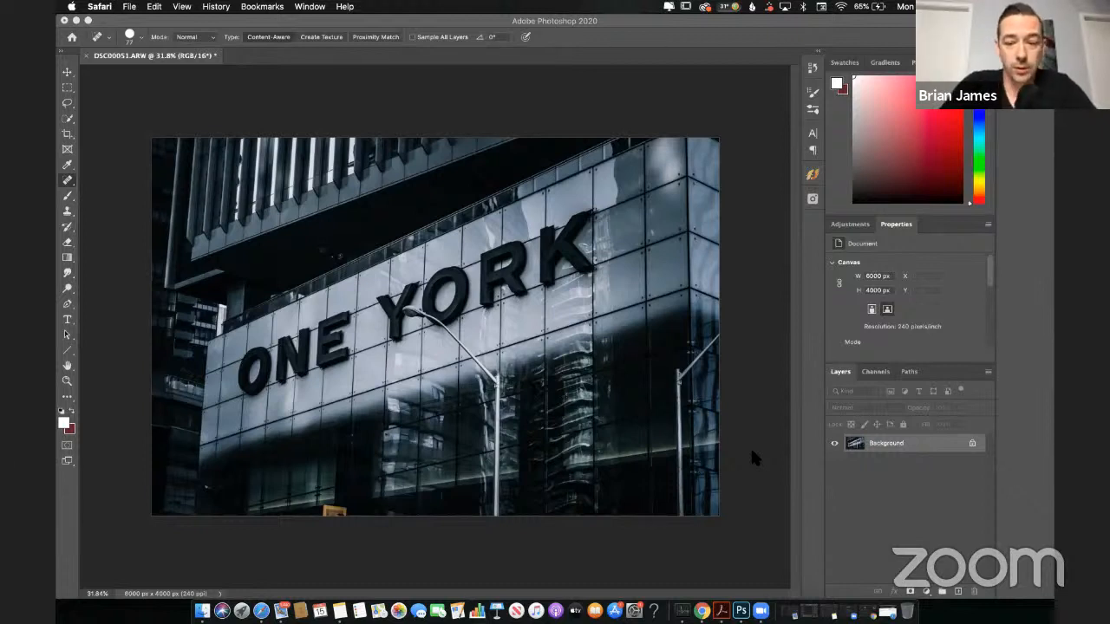
Step: Duplicate the Background layer of the ONE YORK photo
left_click(899, 442)
key("super+j")
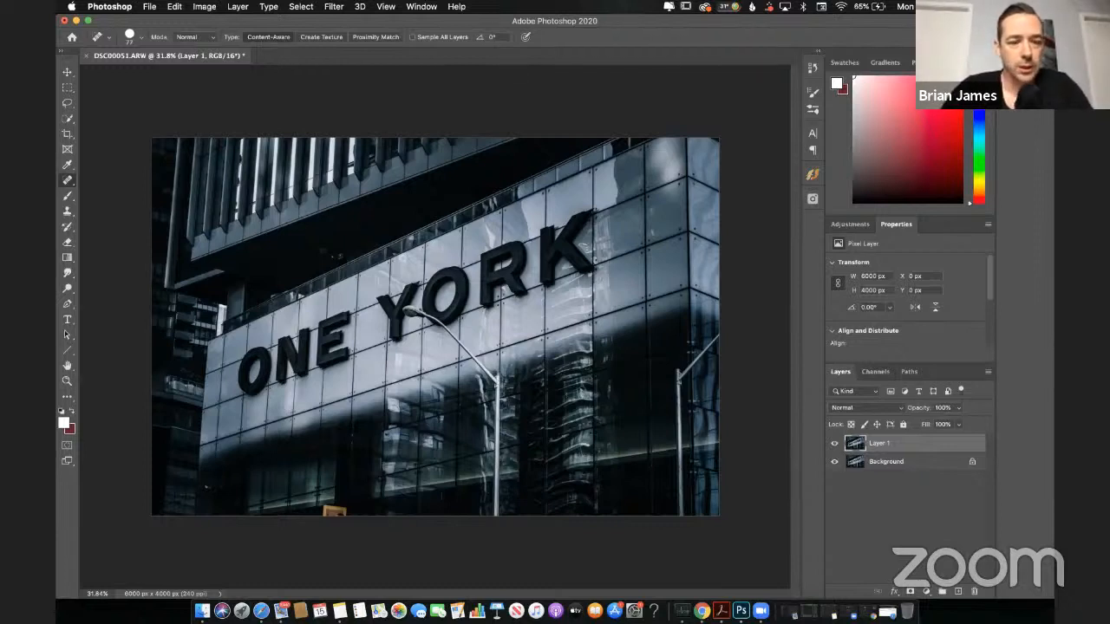
Step: Examine the building photo up close for unwanted objects, including the lettering, street lamp, upper facade and yellow sign
scroll(435, 327, "up", 1)
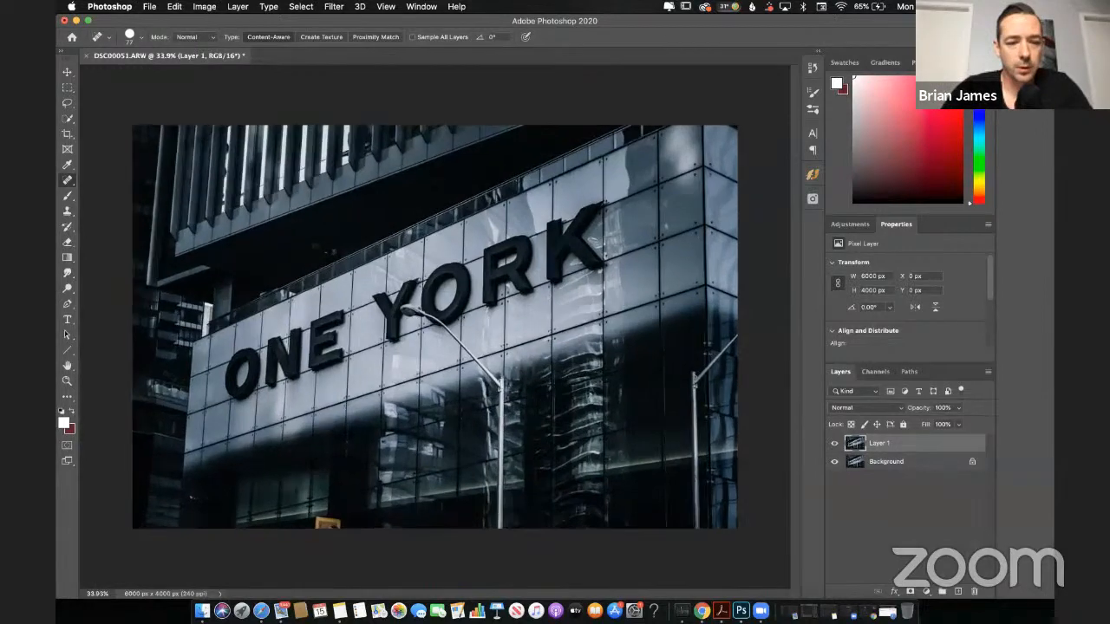
scroll(318, 468, "up", 6)
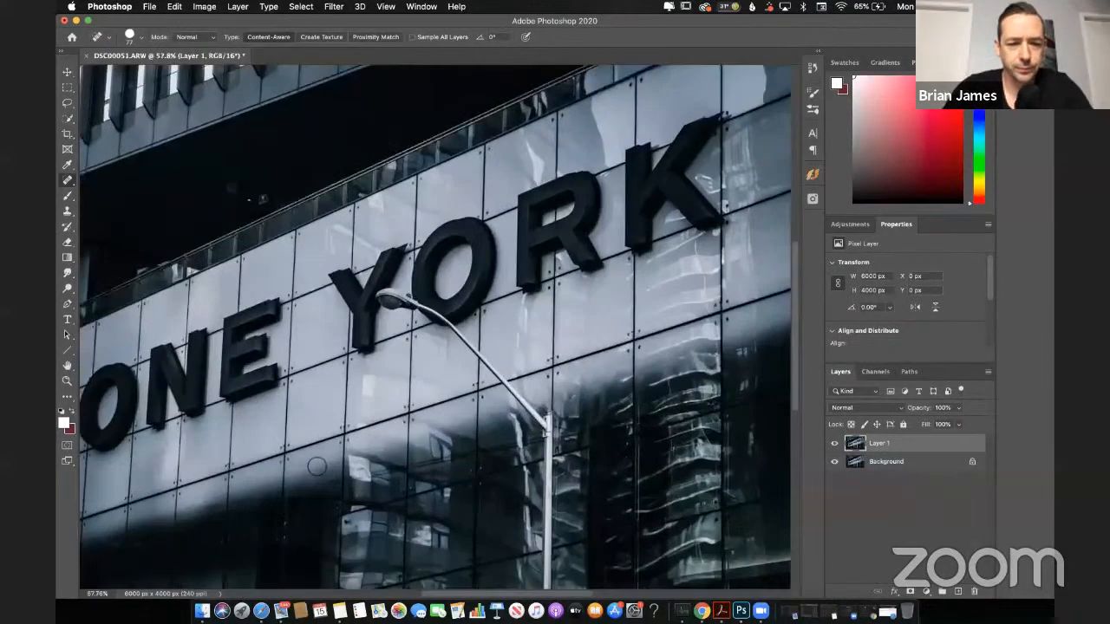
scroll(318, 468, "down", 15)
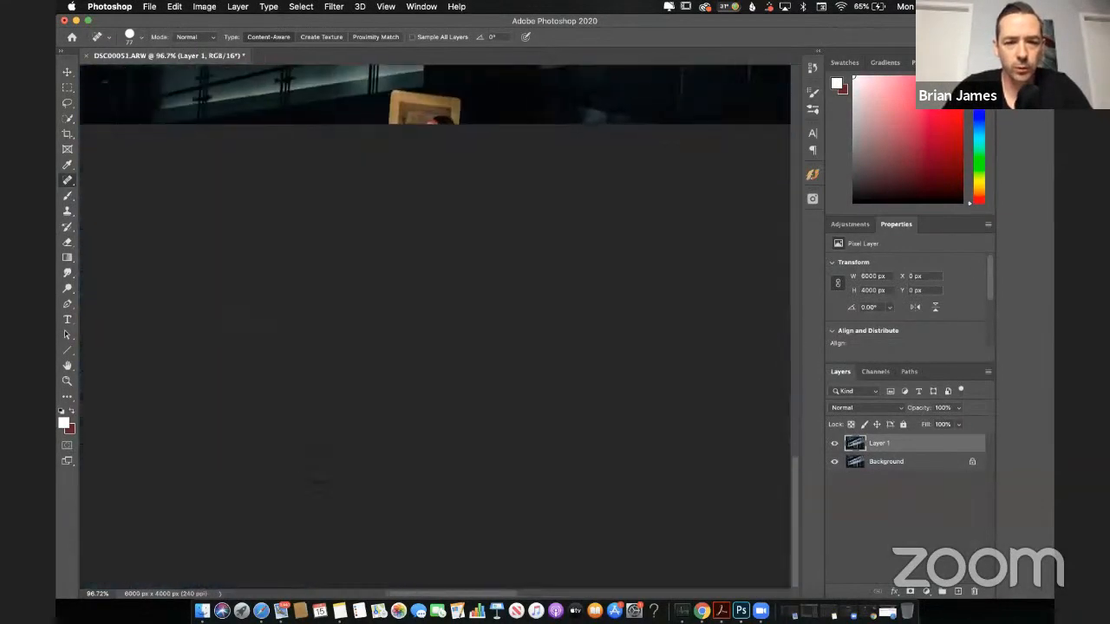
scroll(478, 191, "up", 5)
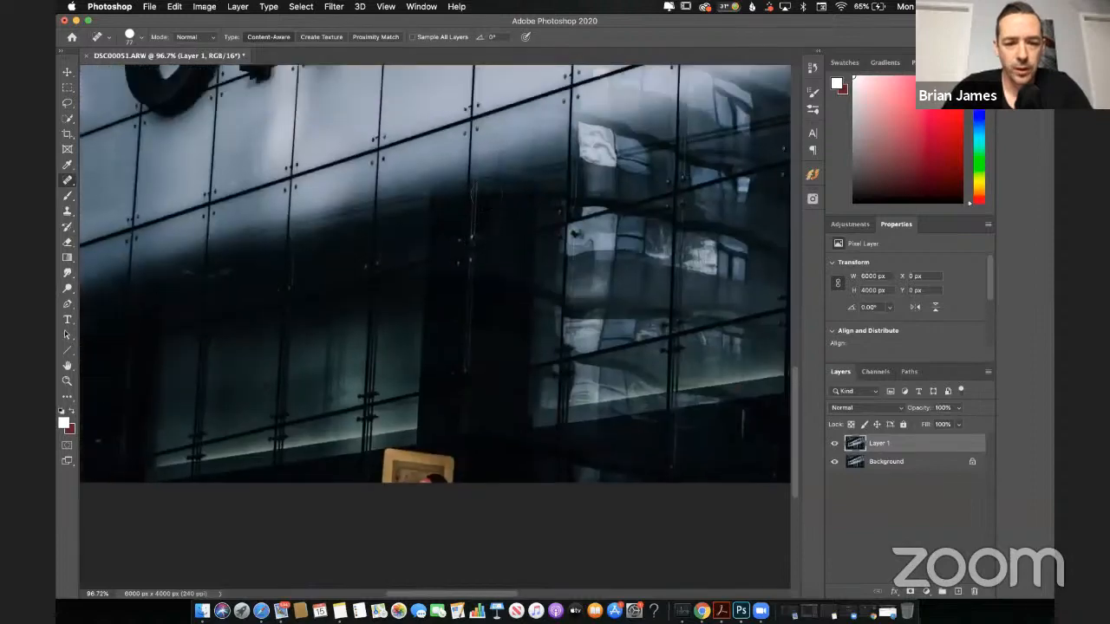
scroll(482, 189, "up", 2)
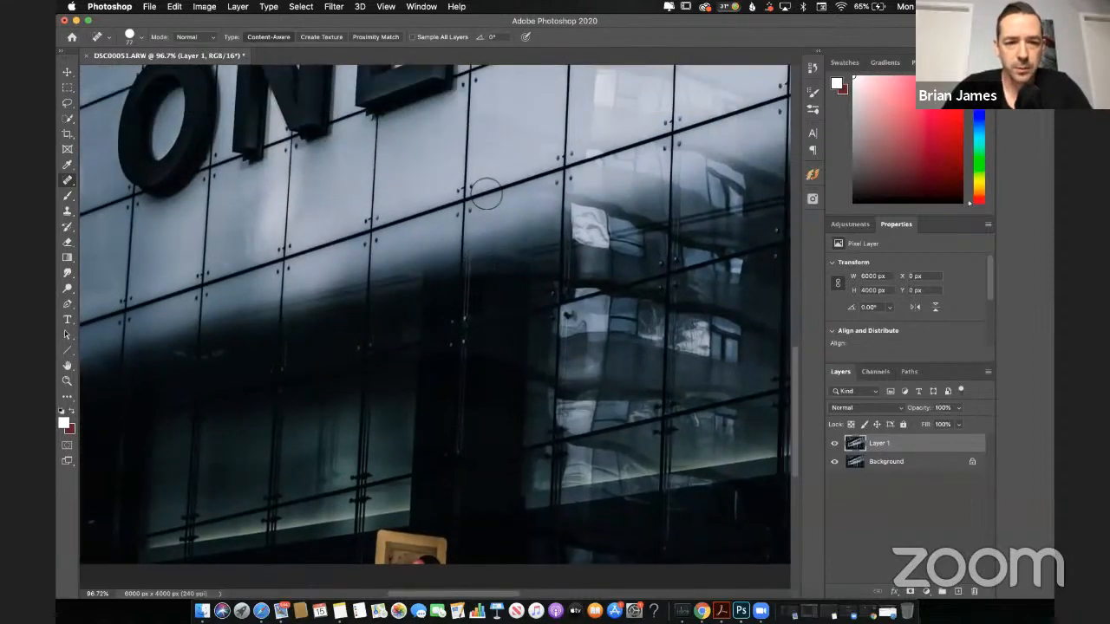
scroll(487, 194, "up", 5)
scroll(486, 194, "left", 2)
scroll(487, 194, "right", 4)
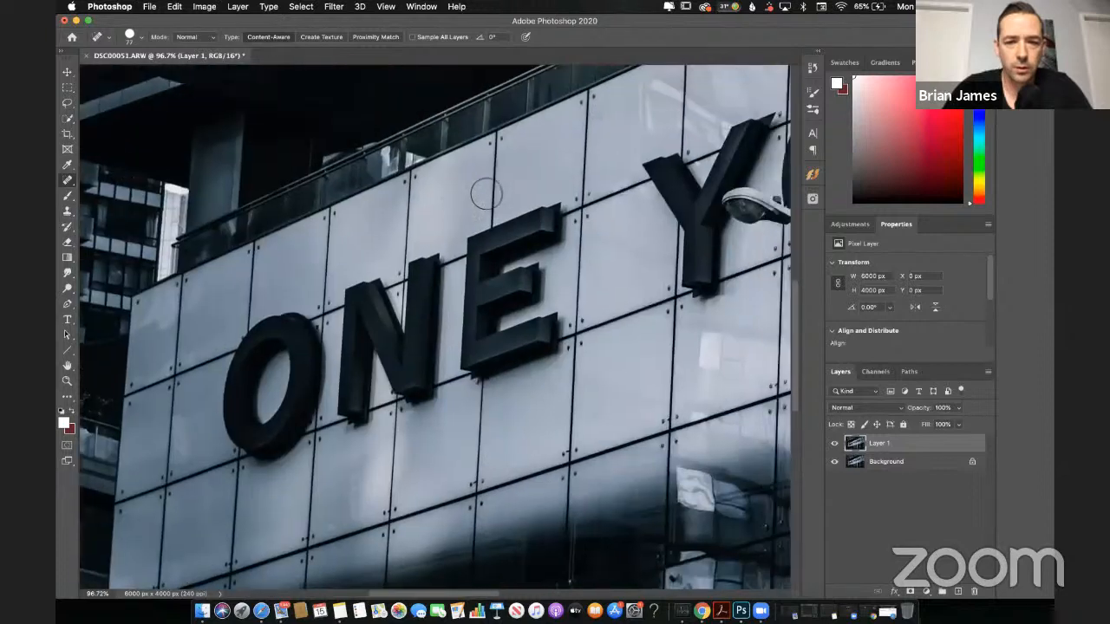
scroll(487, 194, "right", 3)
scroll(487, 194, "up", 1)
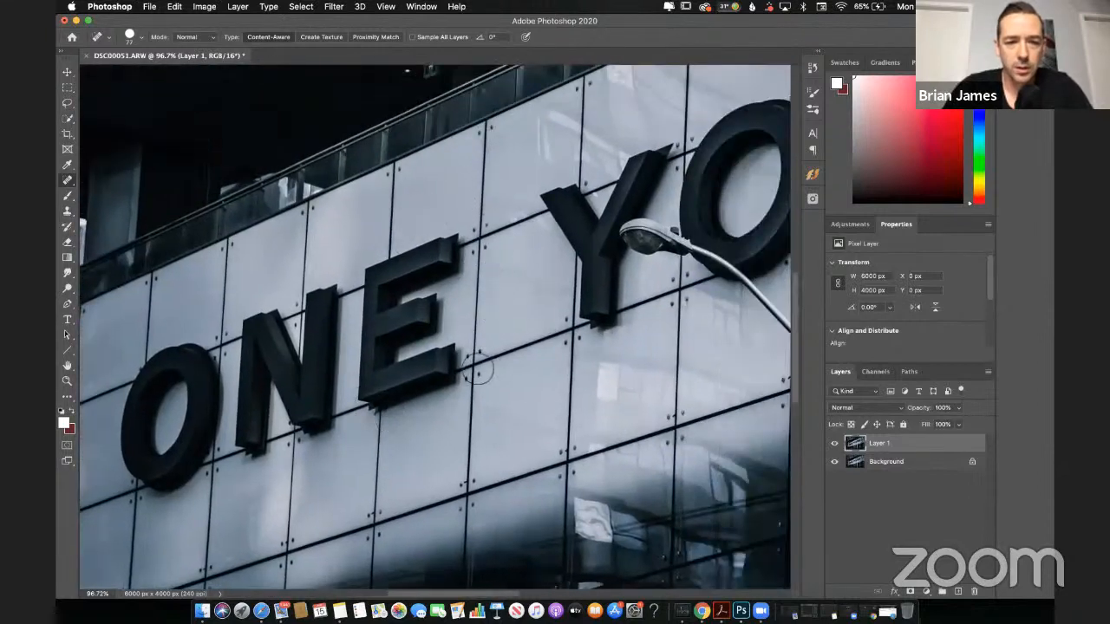
scroll(477, 369, "up", 1)
scroll(478, 369, "up", 5)
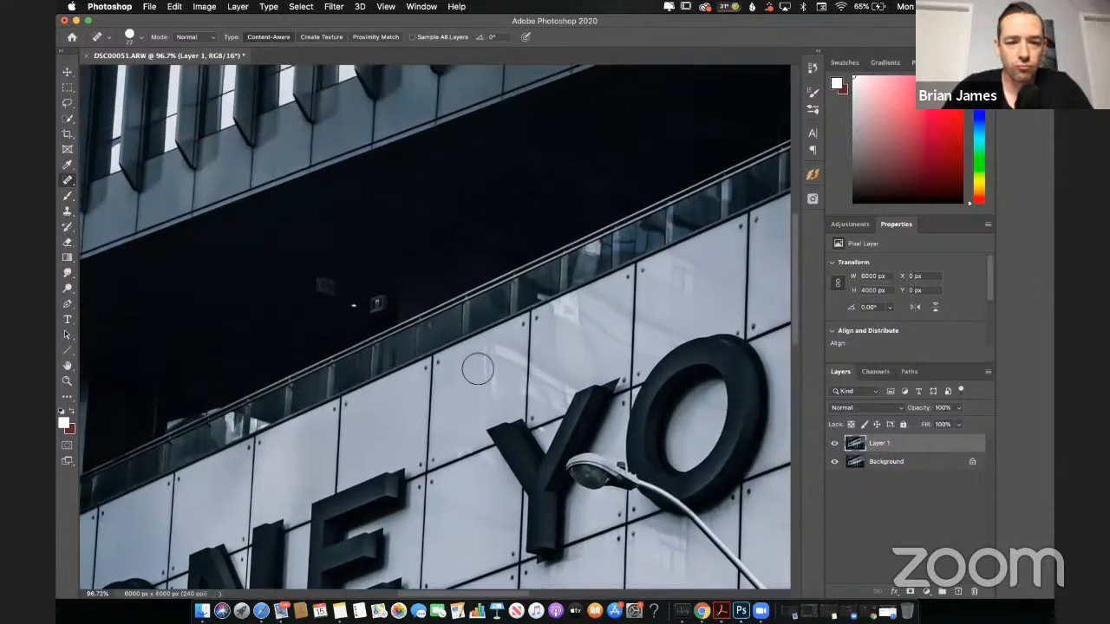
scroll(477, 369, "up", 10)
scroll(475, 373, "down", 9)
scroll(475, 373, "left", 4)
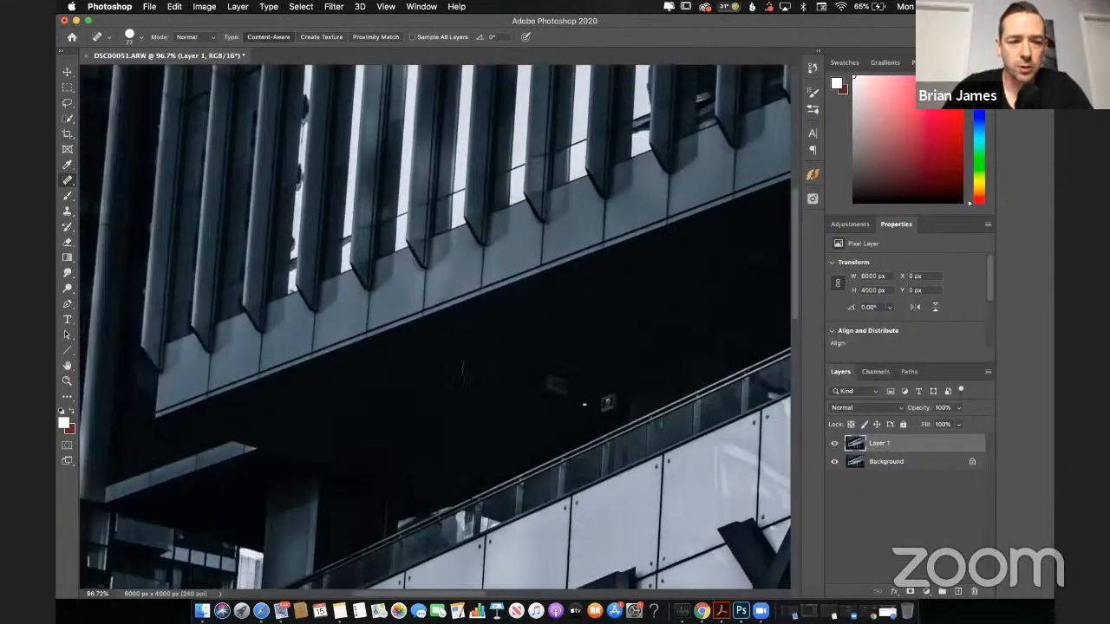
scroll(475, 373, "down", 6)
scroll(475, 369, "down", 3)
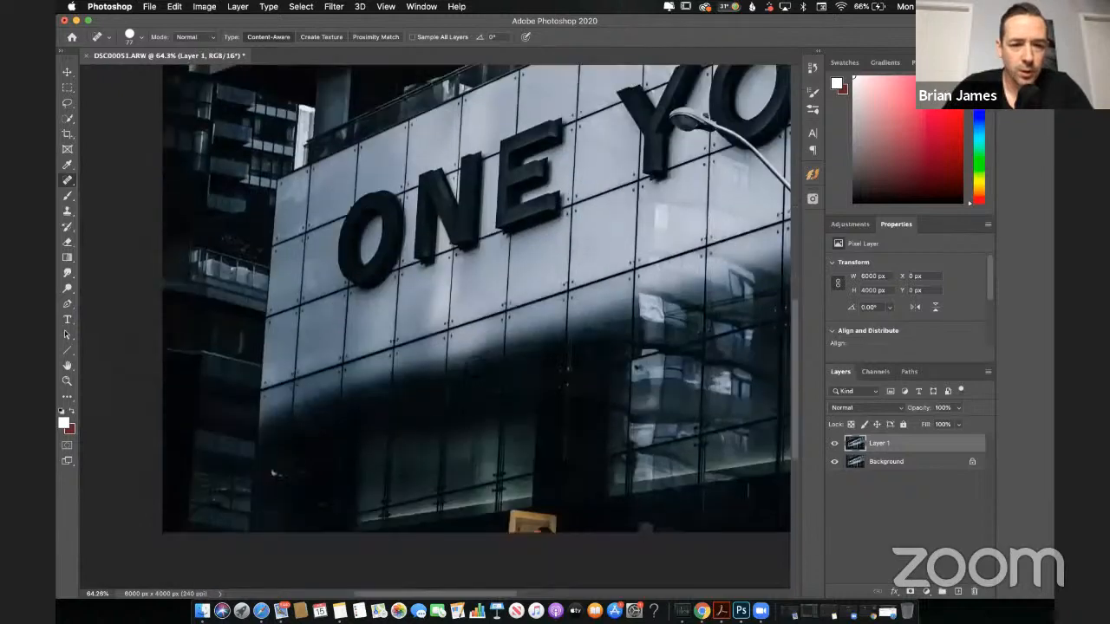
scroll(476, 367, "up", 2)
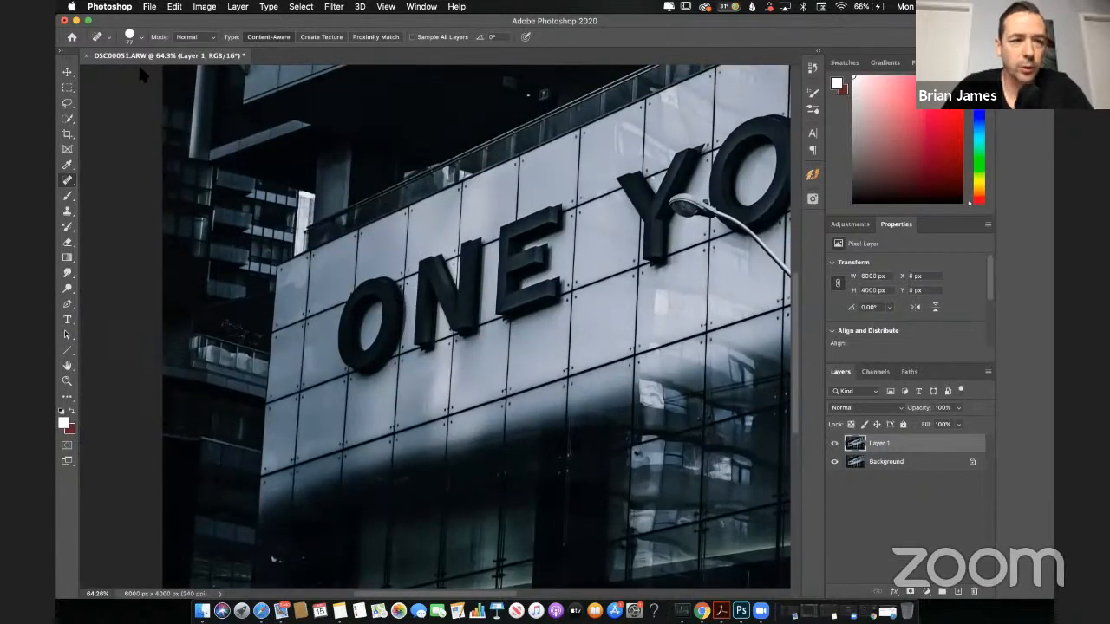
Step: Try removing the O of ONE with a freehand Lasso selection and Content-Aware Fill
left_click(69, 106)
left_click(134, 118)
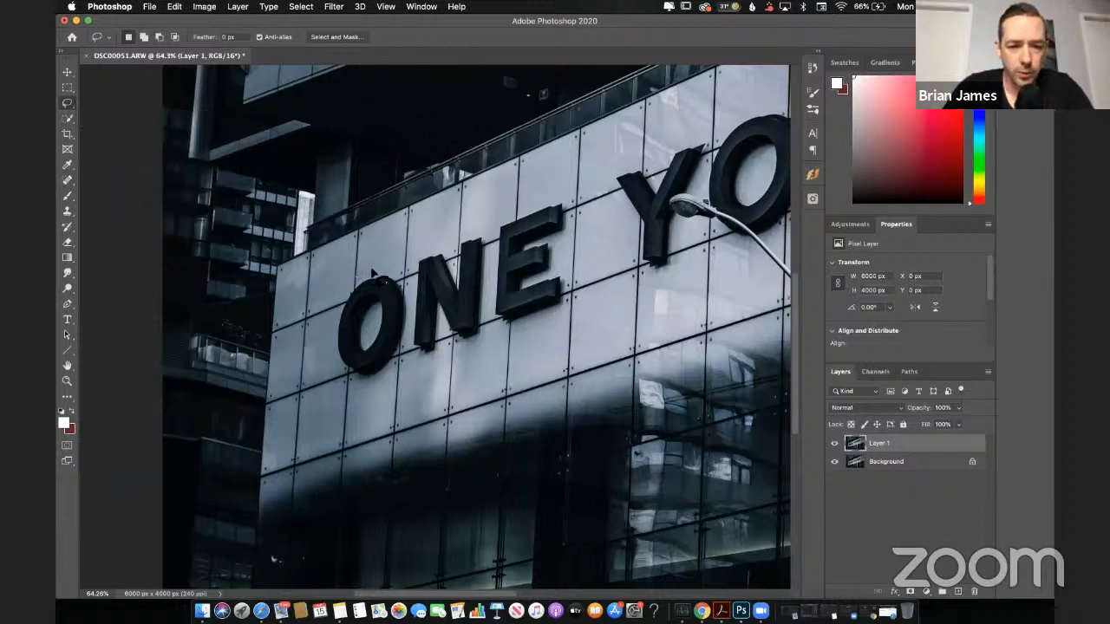
mouse_move(373, 274)
left_mouse_down()
mouse_move(400, 279)
mouse_move(418, 328)
mouse_move(385, 386)
mouse_move(349, 392)
mouse_move(334, 366)
mouse_move(341, 311)
mouse_move(366, 275)
left_mouse_up()
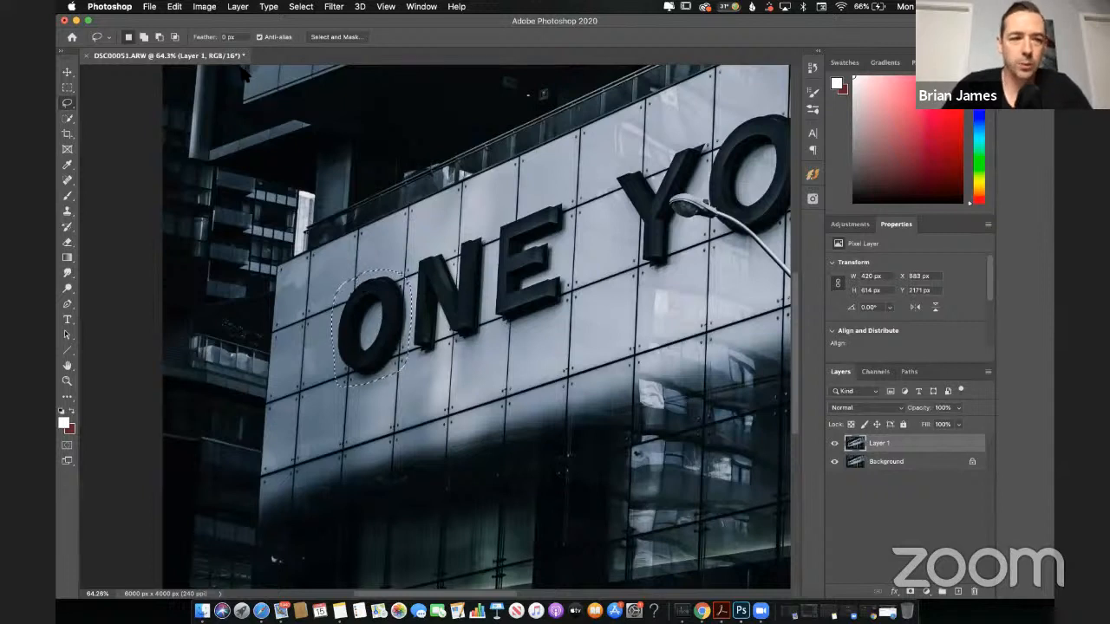
left_click(174, 7)
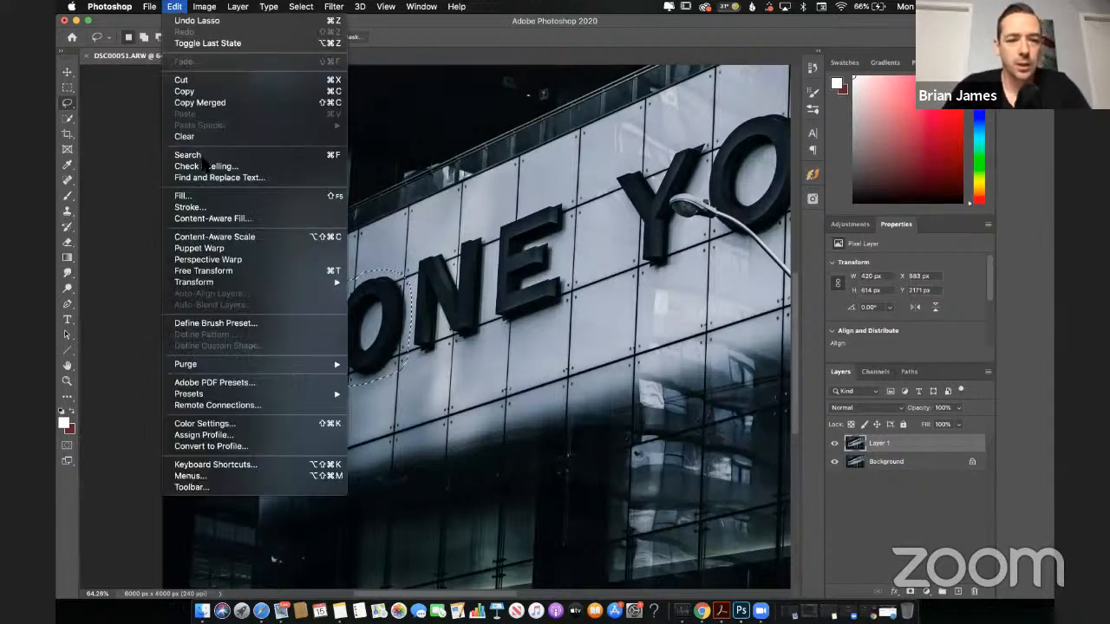
left_click(208, 219)
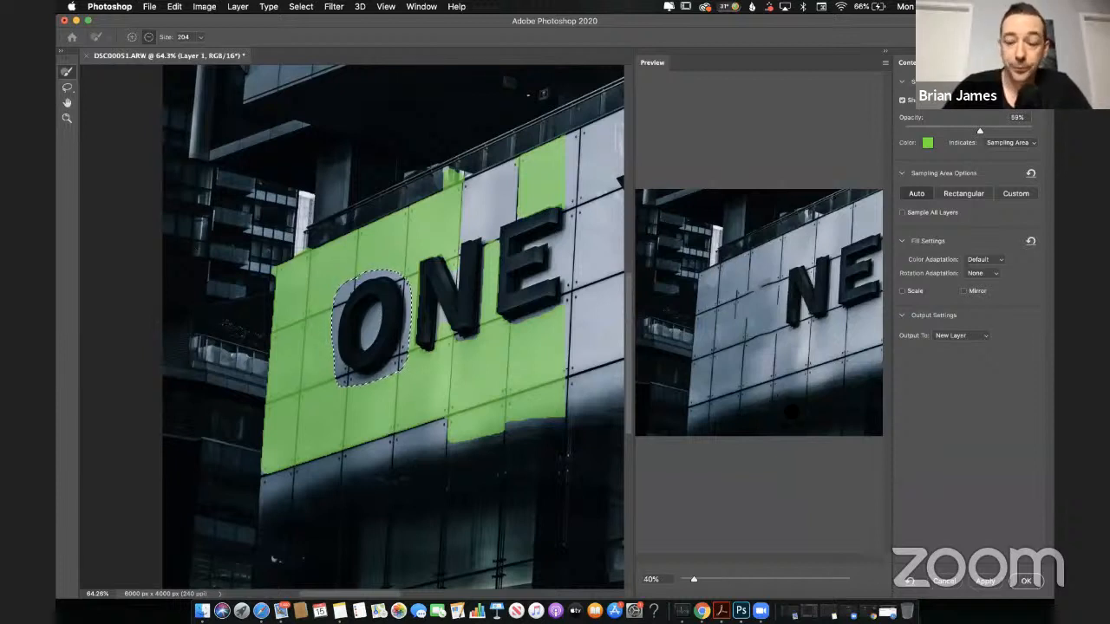
left_click(944, 585)
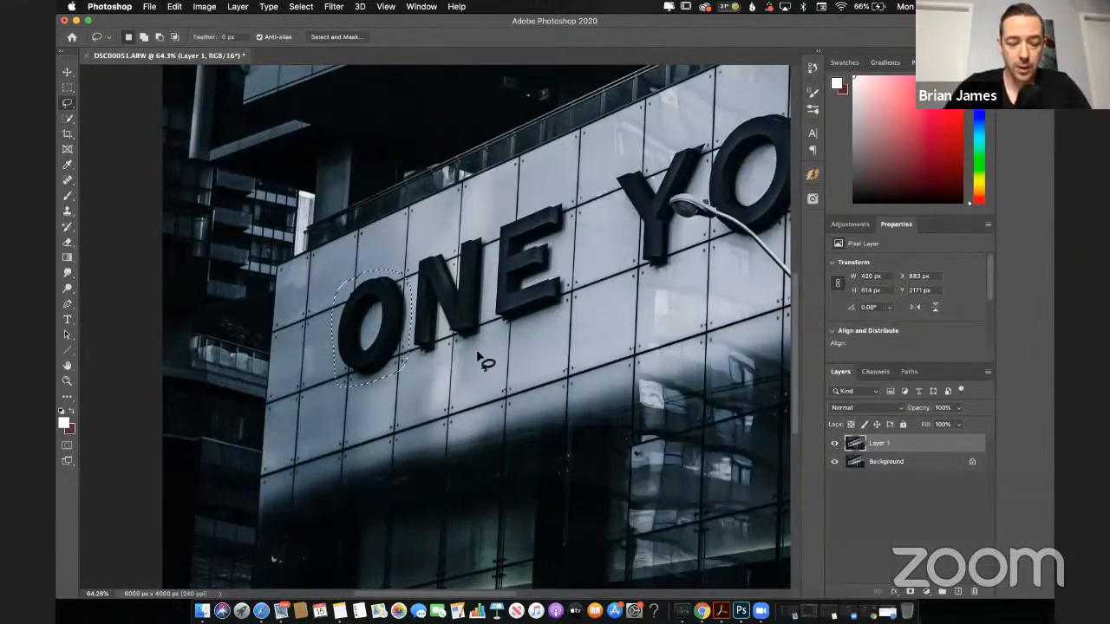
key("super+d")
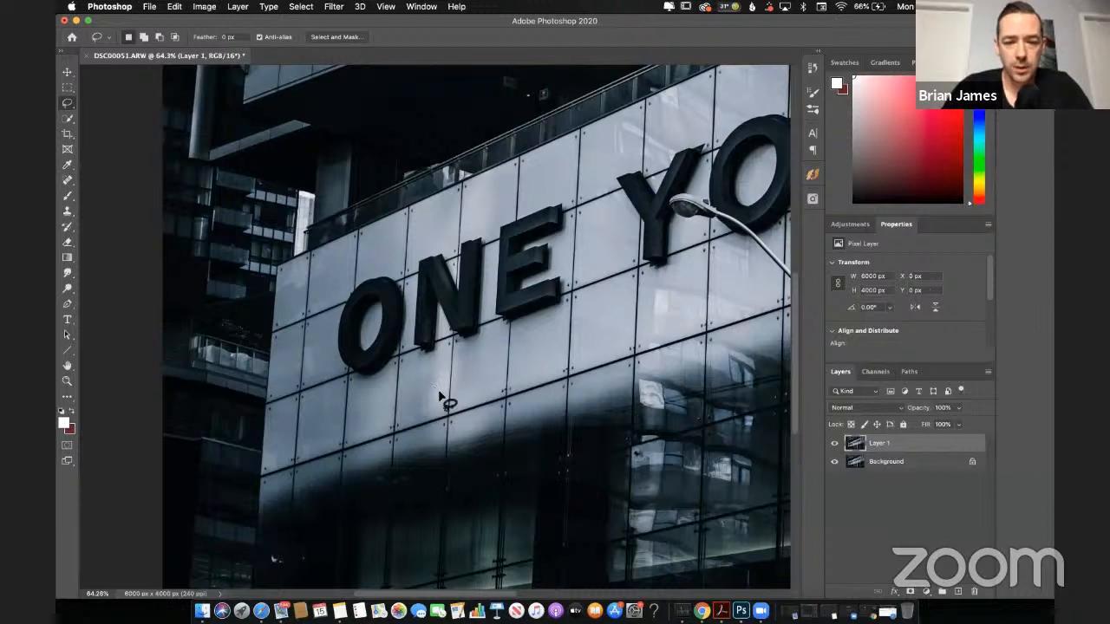
Step: Lasso the yellow sign at the photo's lower edge and remove it with Content-Aware Fill, output to a new layer
scroll(447, 395, "down", 10)
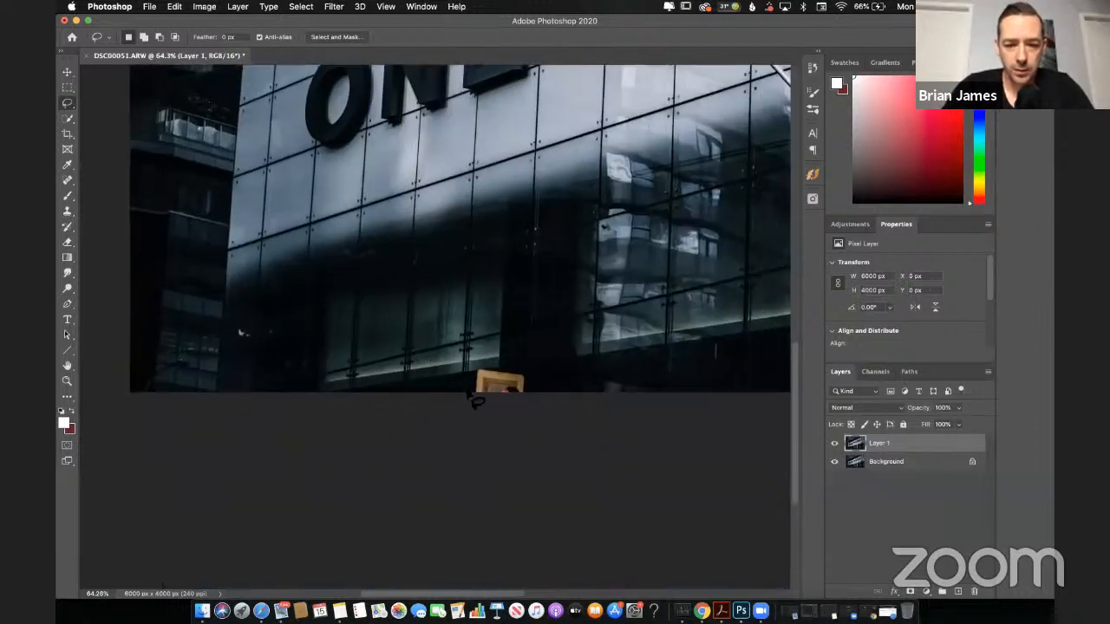
mouse_move(479, 396)
left_mouse_down()
mouse_move(509, 372)
mouse_move(528, 392)
mouse_move(526, 403)
mouse_move(472, 415)
left_mouse_up()
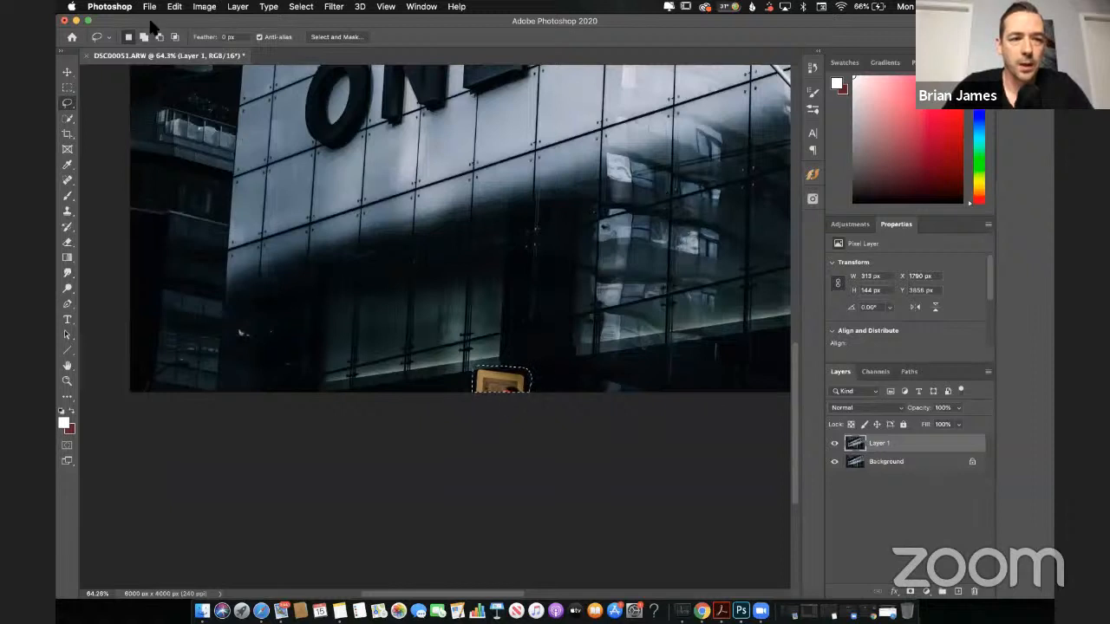
left_click(176, 7)
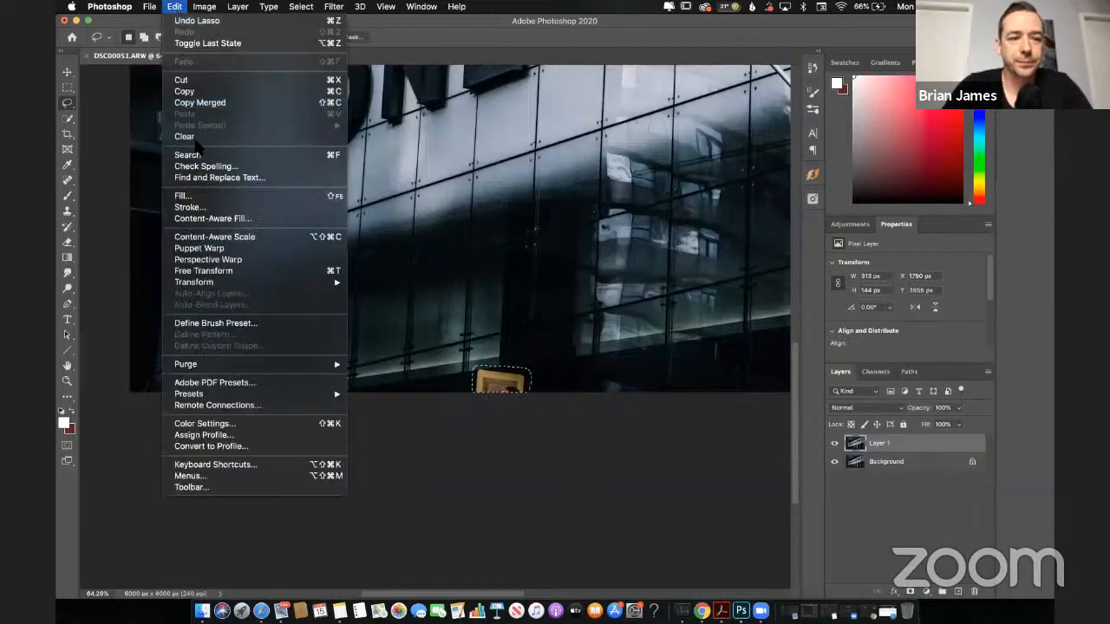
left_click(213, 219)
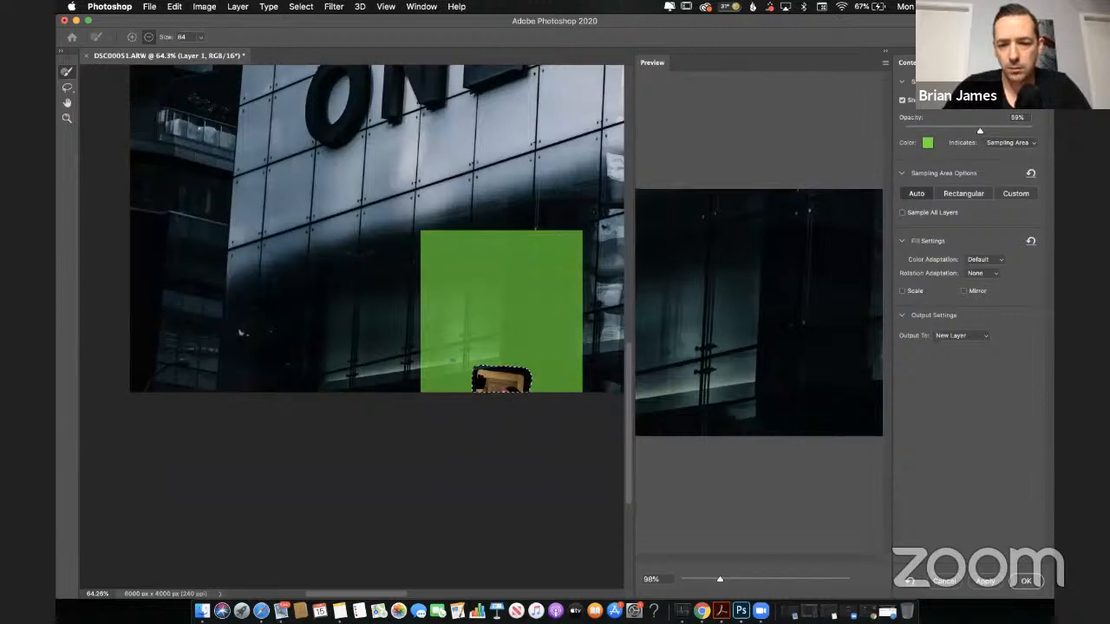
left_click(1026, 581)
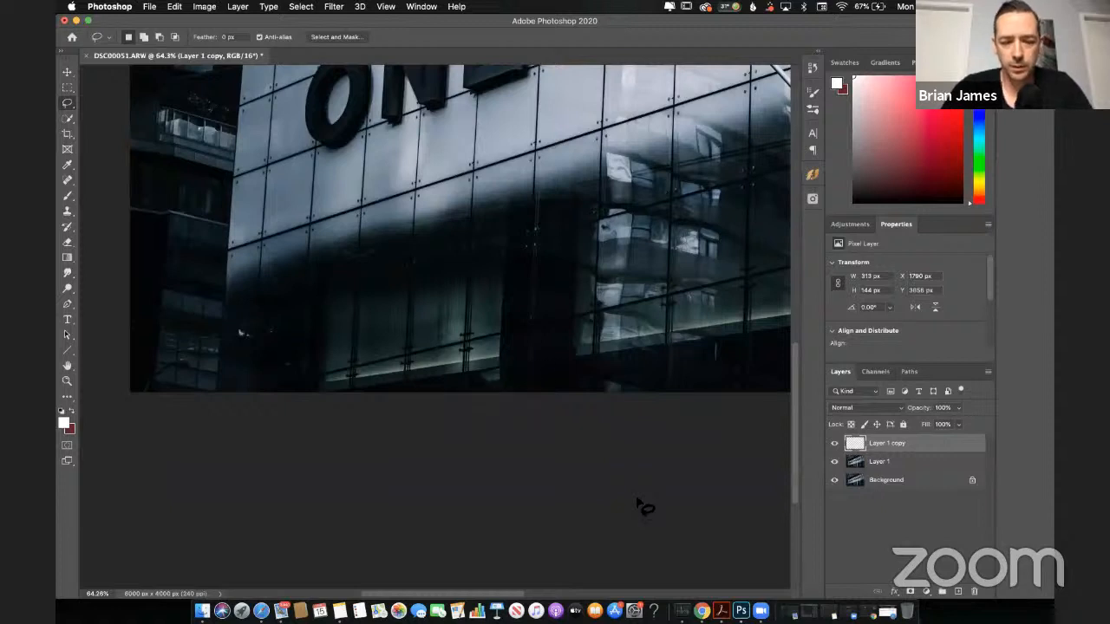
Step: Retouch the dark area beneath the lit ledge at the photo's lower edge with the Healing Brush, using a sampled source
scroll(241, 332, "up", 5)
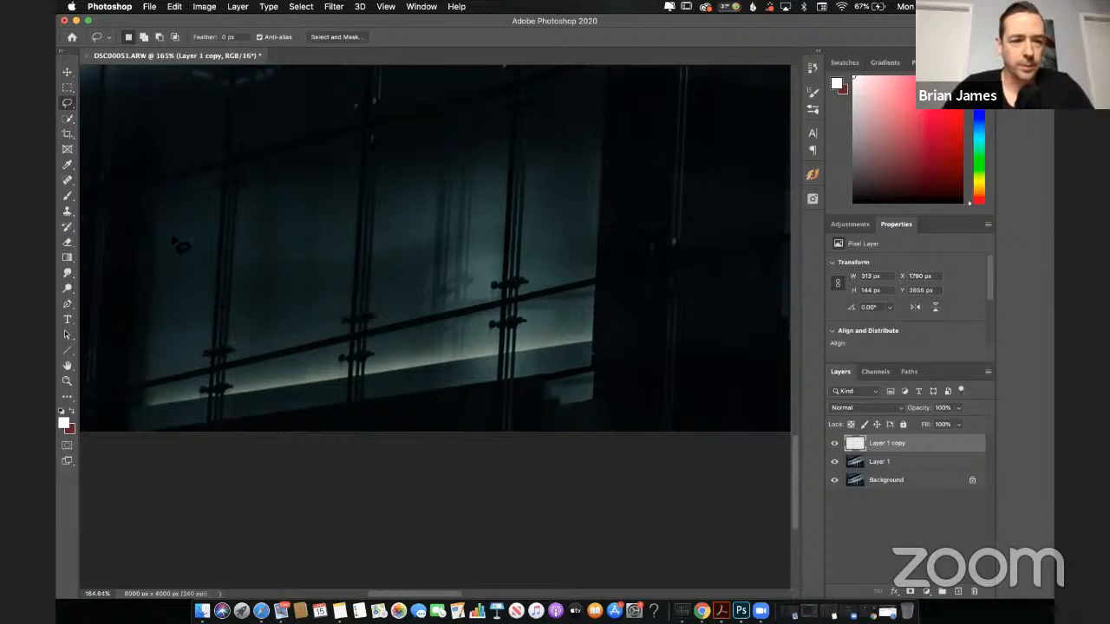
left_click(73, 184)
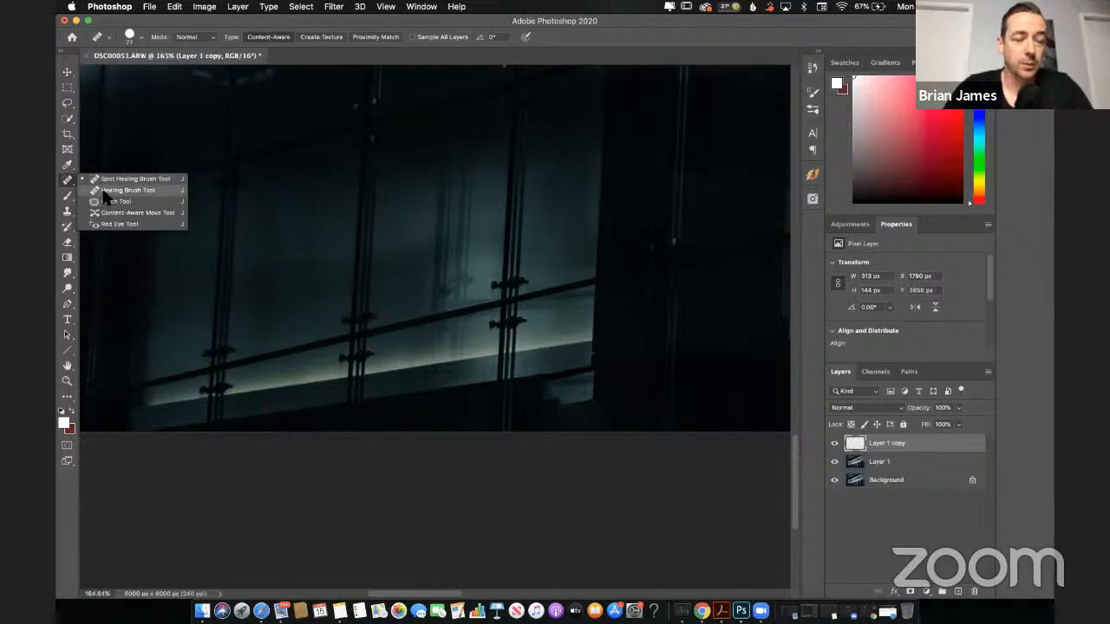
left_click(104, 191)
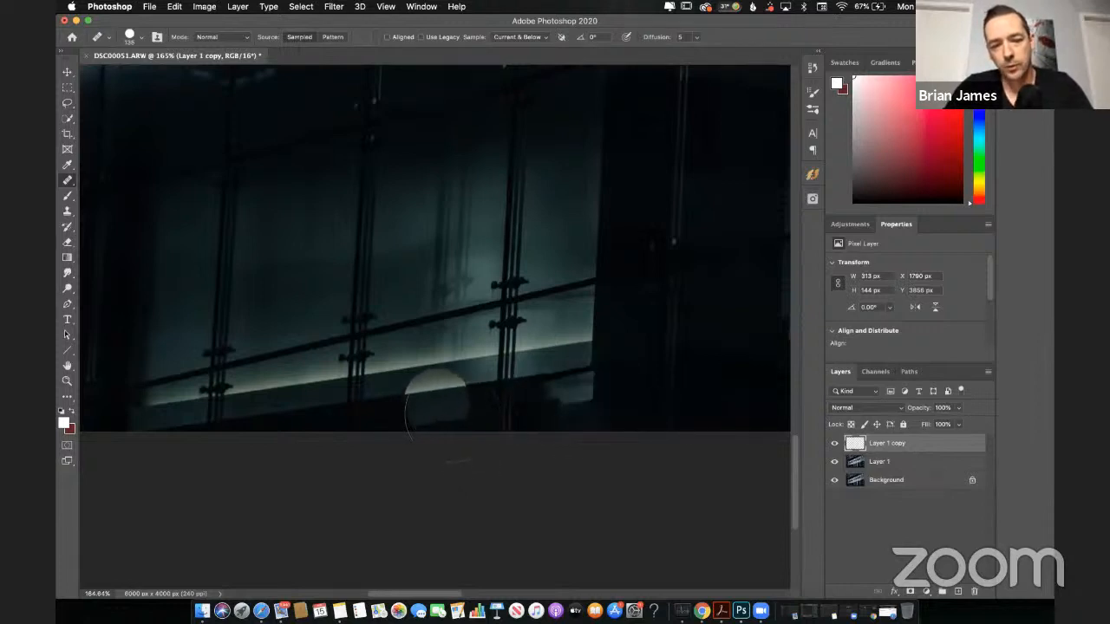
left_click(437, 400, "alt")
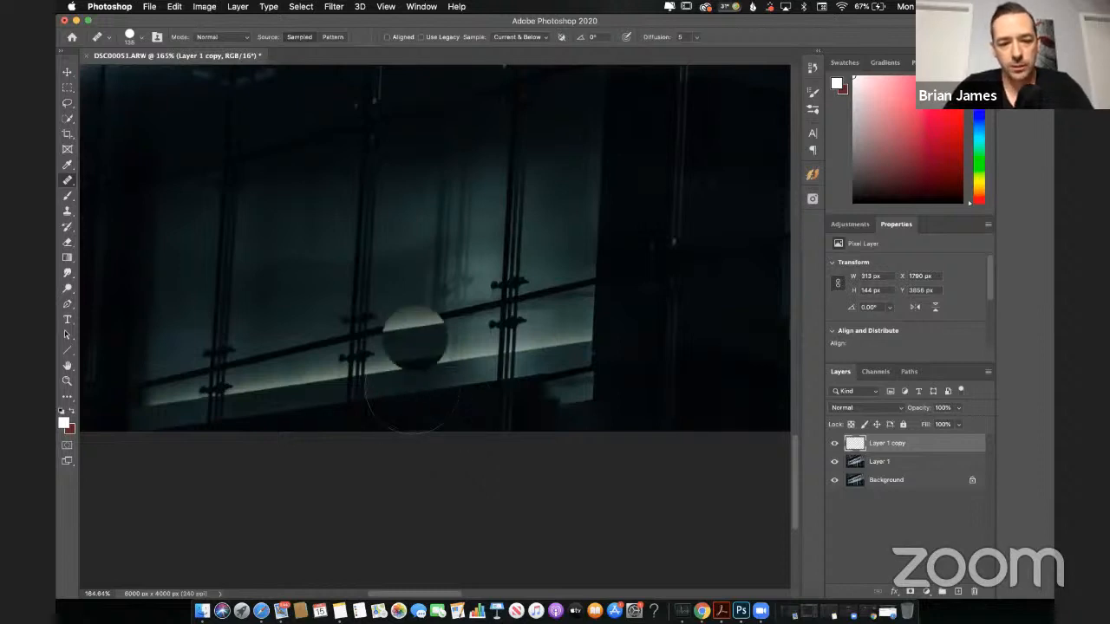
left_click(445, 400, "alt")
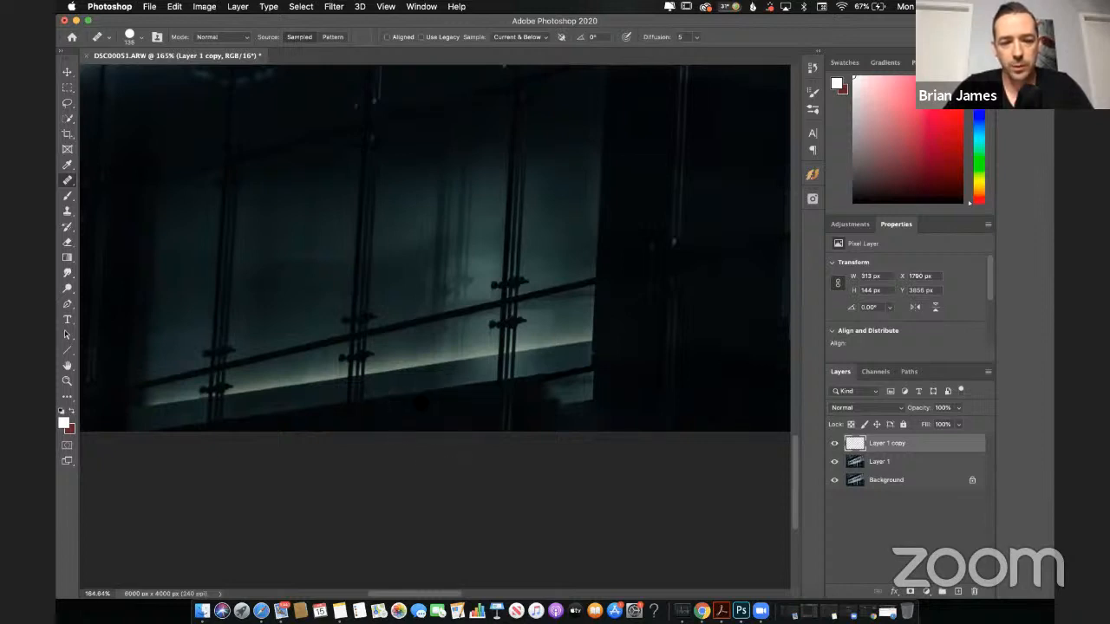
Step: Try healing the light patch beneath the right end of the lit ledge on Layer 1 copy, then undo the attempt
left_click(561, 394)
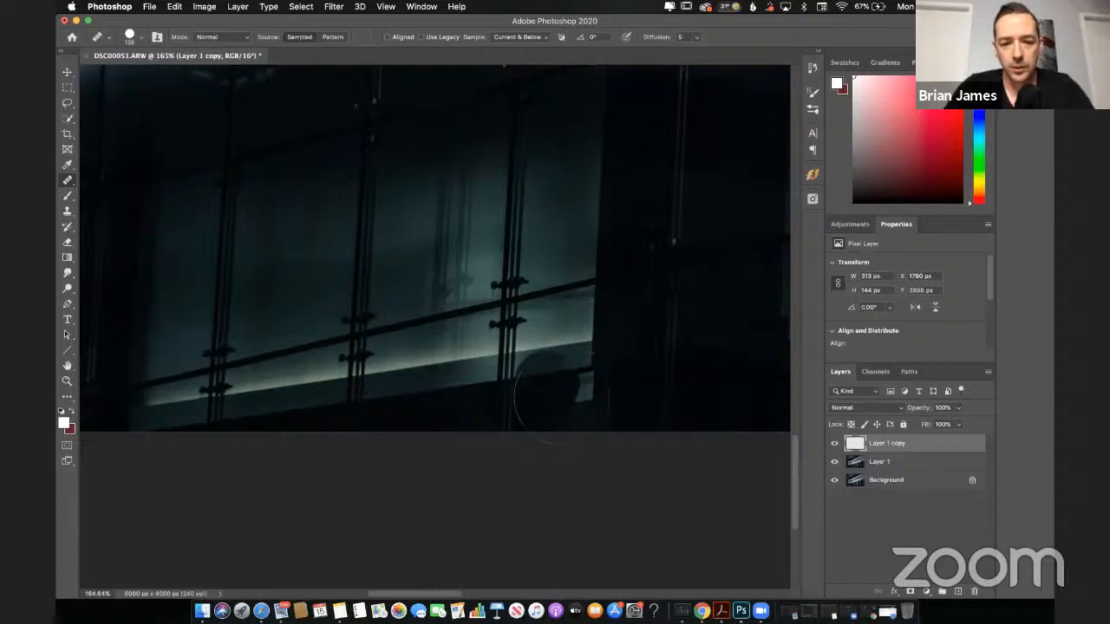
mouse_move(561, 394)
left_mouse_down()
mouse_move(562, 412)
mouse_move(579, 411)
mouse_move(553, 412)
mouse_move(568, 415)
left_mouse_up()
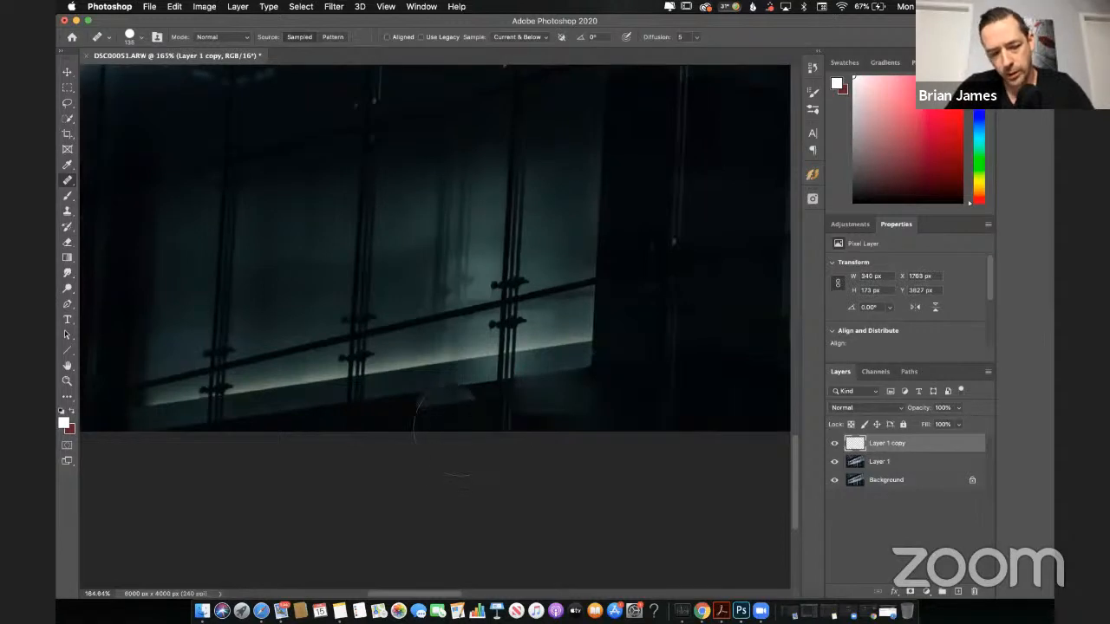
key("[")
key("[")
key("[")
key("[")
key("[")
key("[")
key("[")
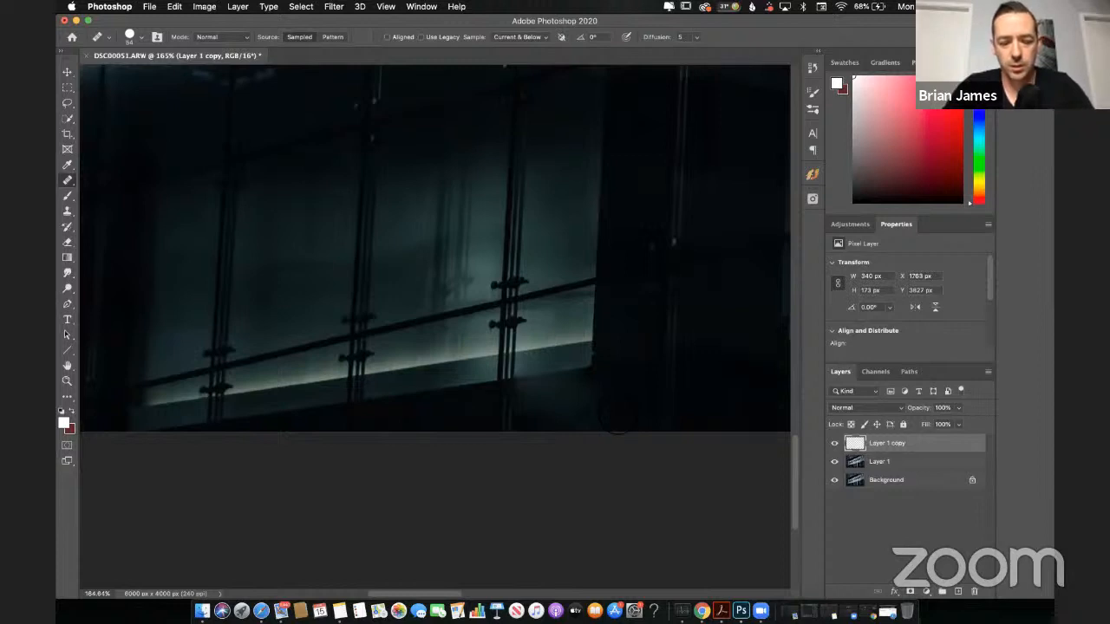
key("super+z")
key("super+z")
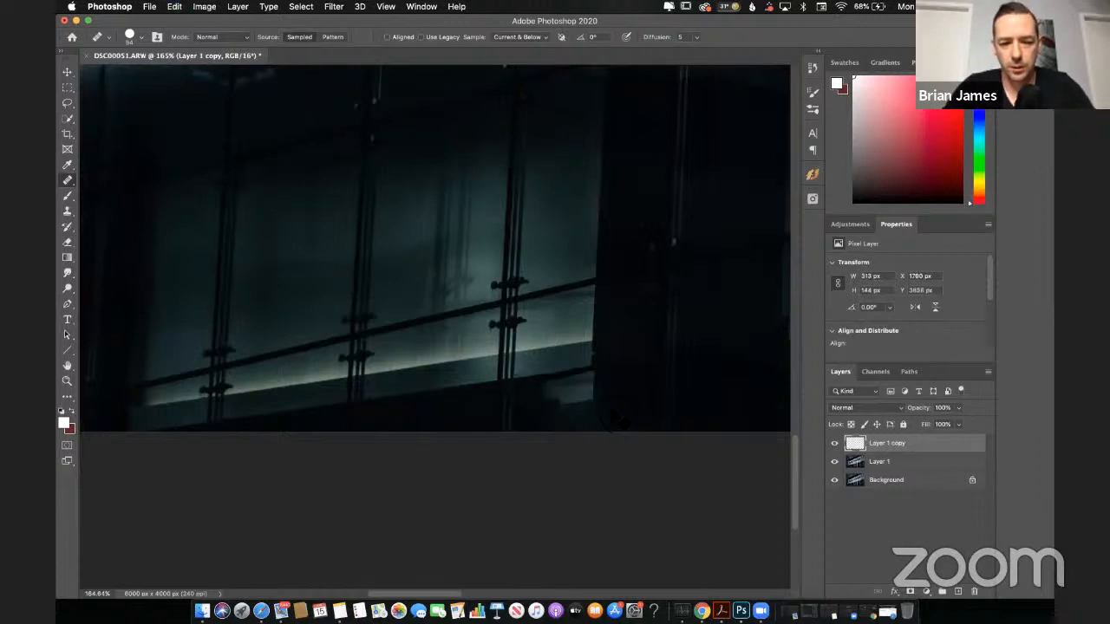
Step: Try healing the same patch below the ledge directly on Layer 1 with the Healing Brush at size 77
left_click(894, 465)
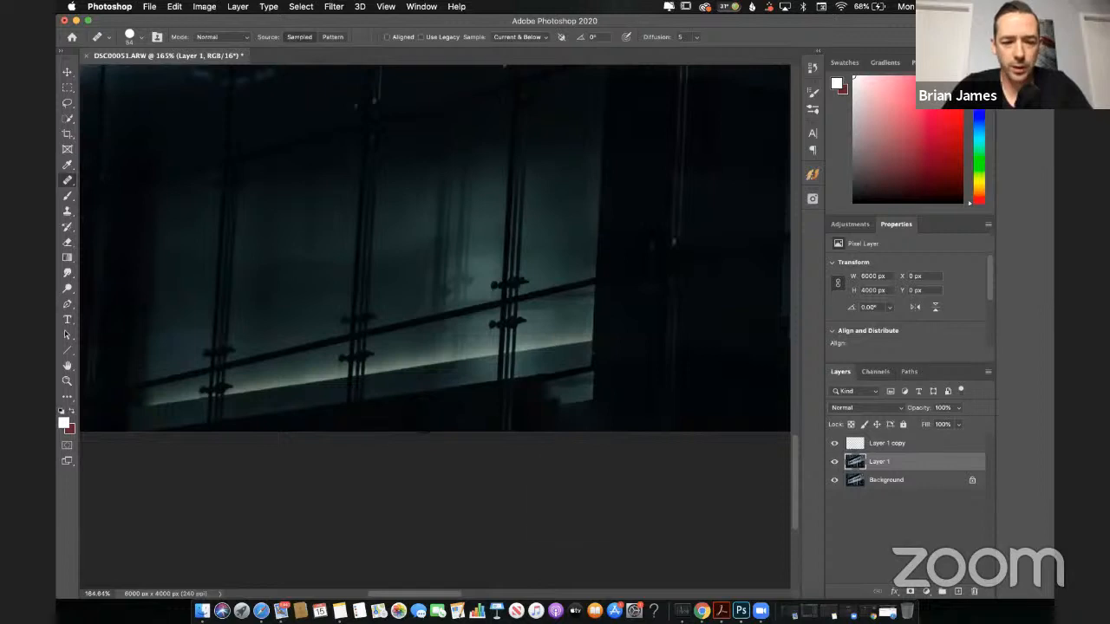
key("bracketright")
key("bracketright")
key("bracketright")
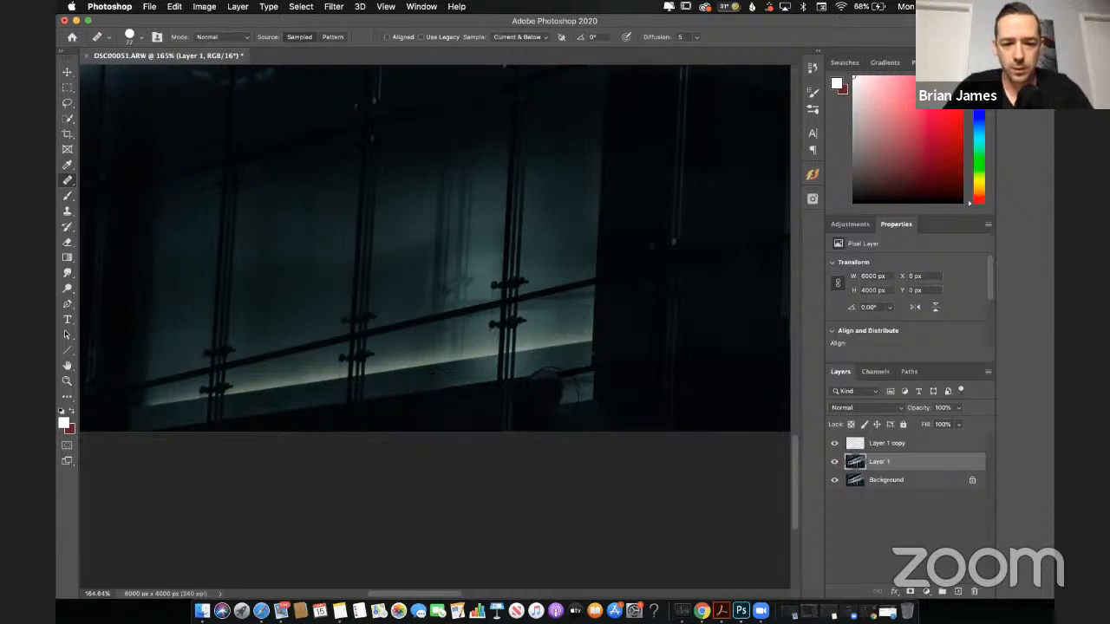
mouse_move(551, 392)
left_mouse_down()
mouse_move(420, 401)
mouse_move(573, 414)
mouse_move(583, 392)
mouse_move(561, 398)
mouse_move(563, 424)
left_mouse_up()
left_click(579, 412)
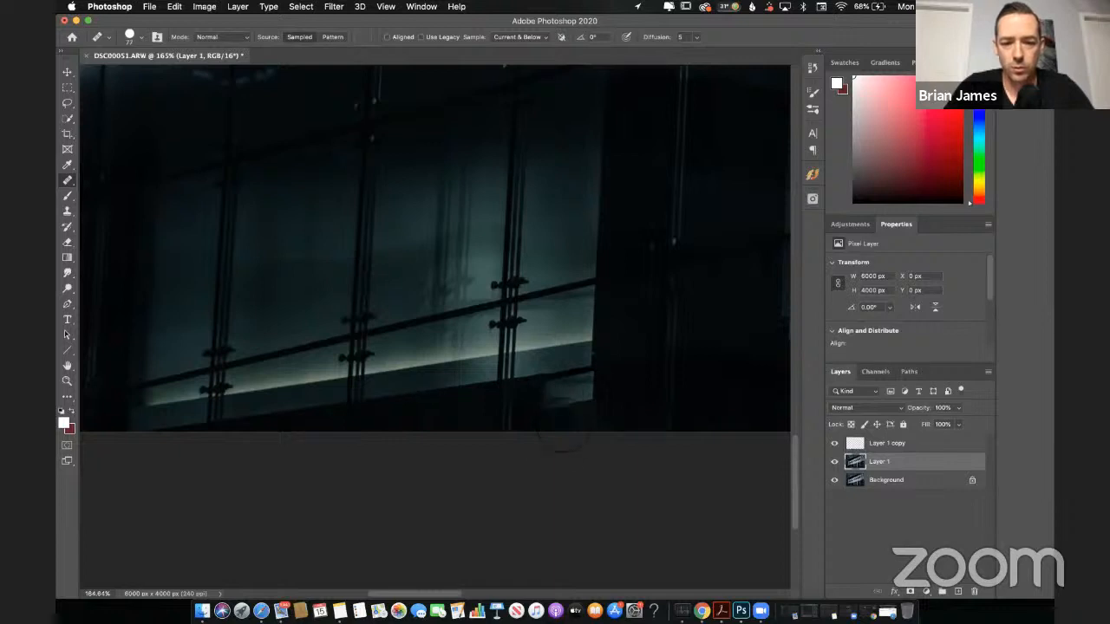
left_click(558, 411)
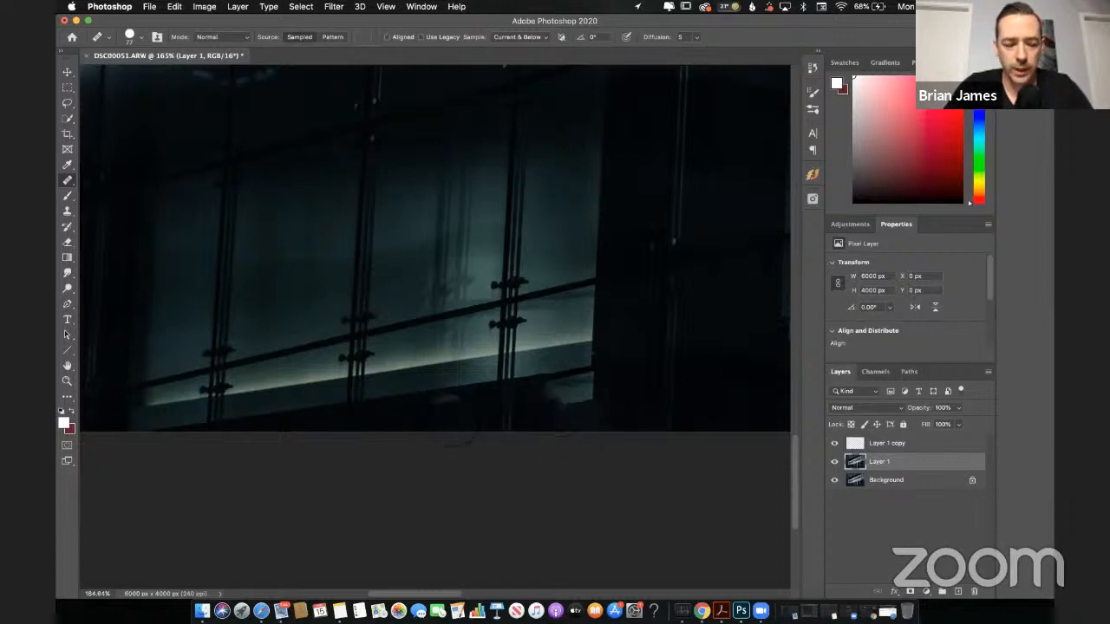
left_click(555, 408)
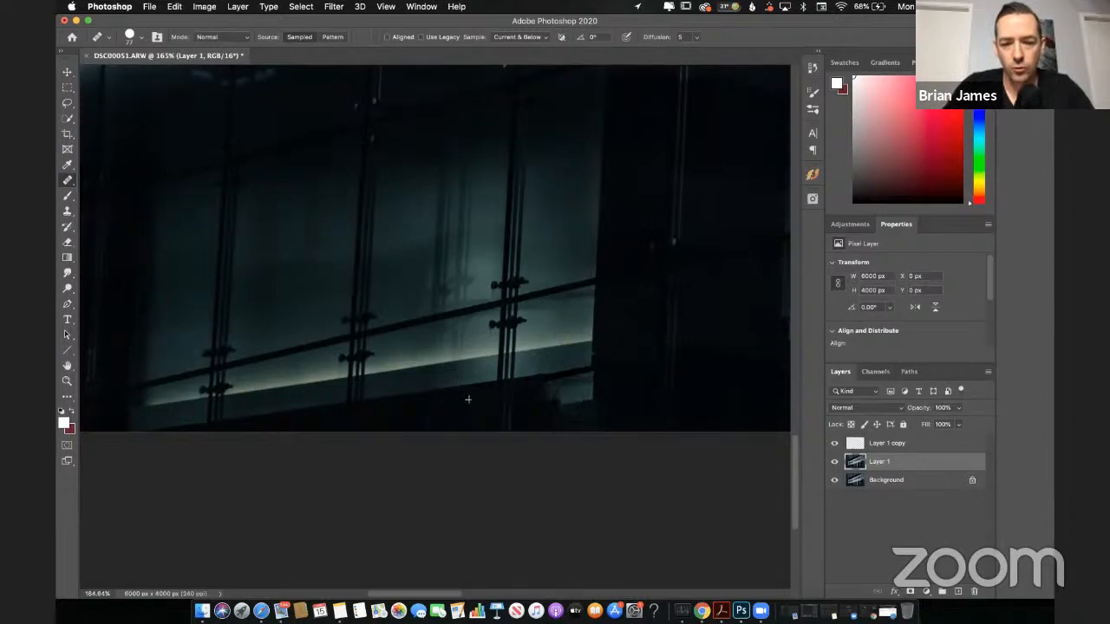
left_click(564, 397)
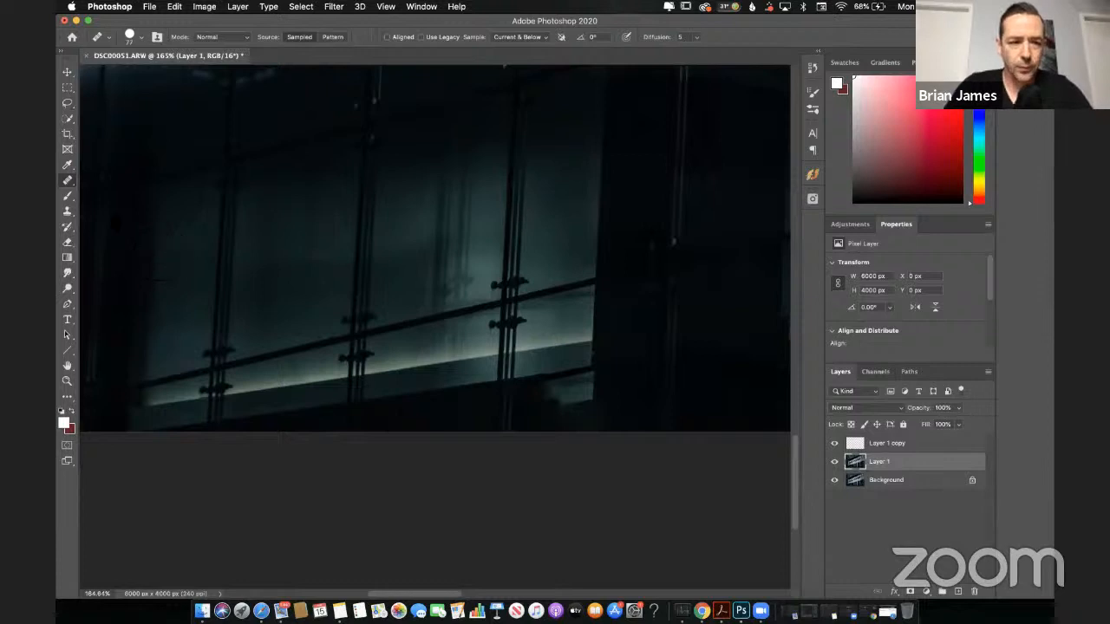
Step: Try healing the ledge's right corner again with the Healing Brush at size 91, resampling the source along the ledge
left_click(68, 213)
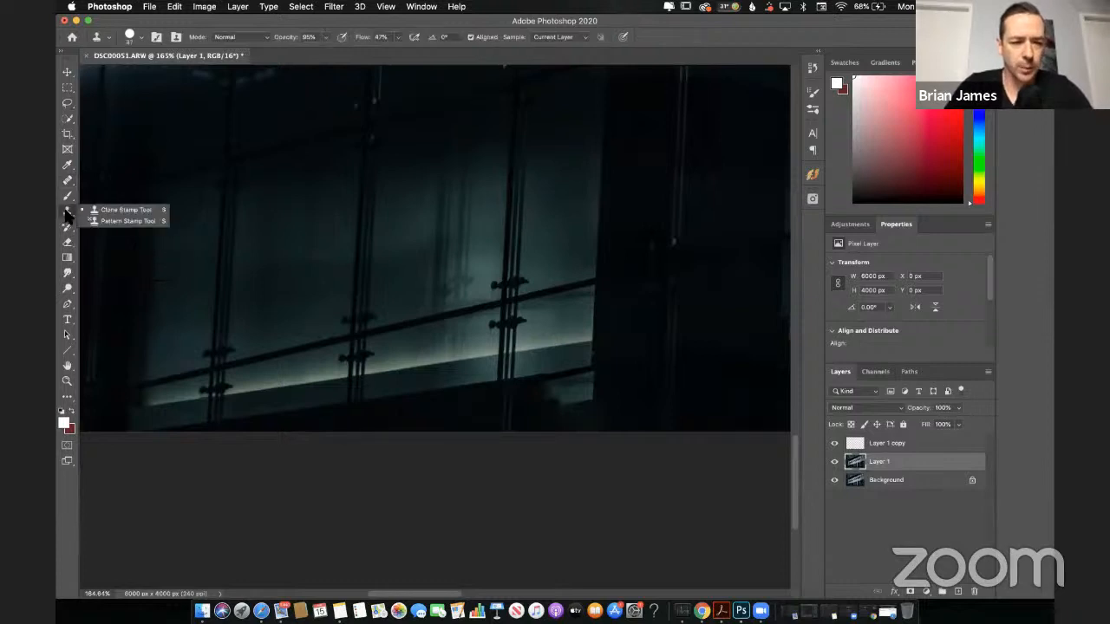
left_click(121, 210)
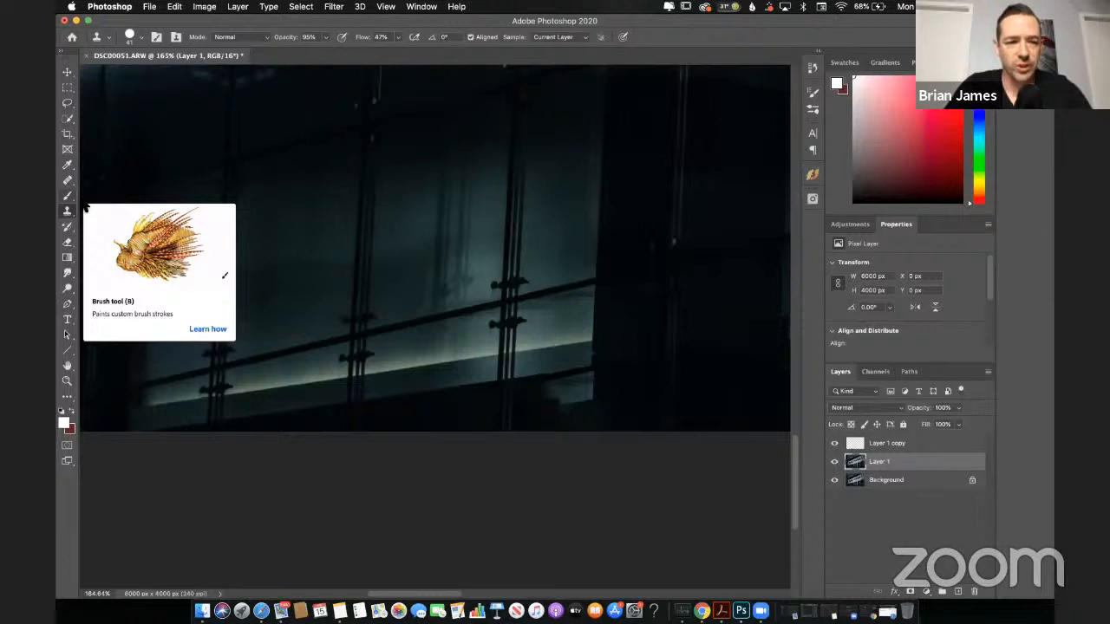
left_click(68, 180)
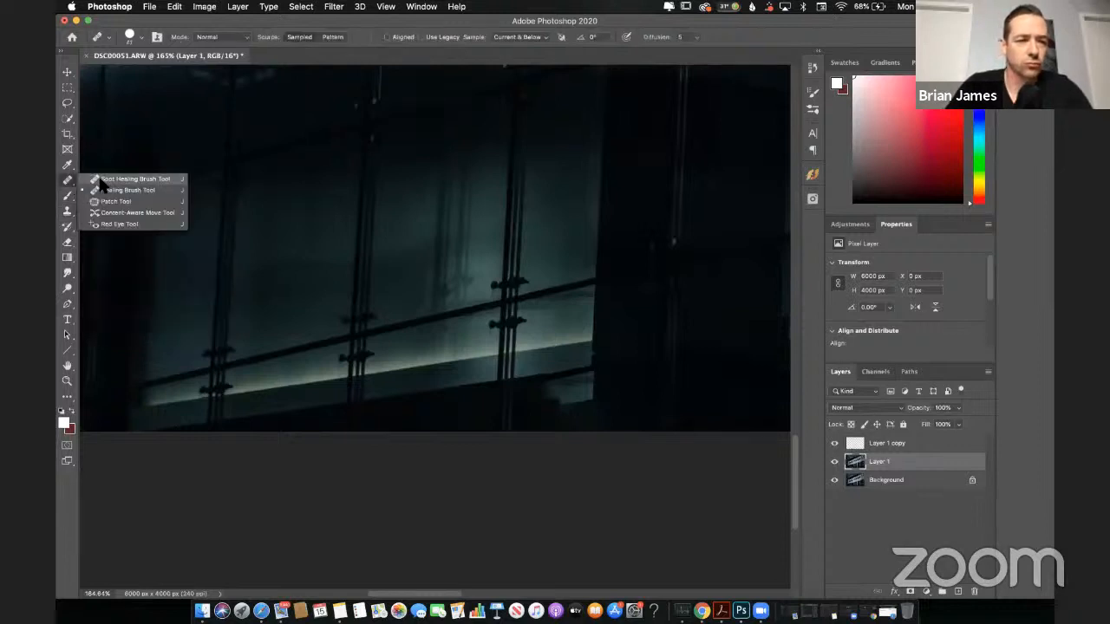
left_click(108, 195)
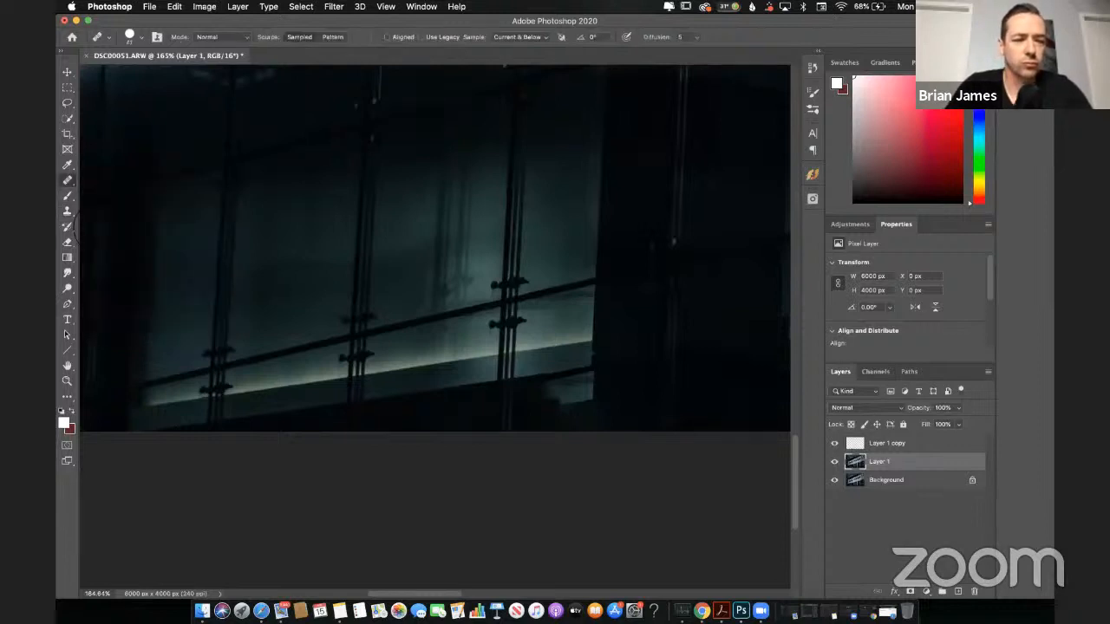
left_click(234, 352)
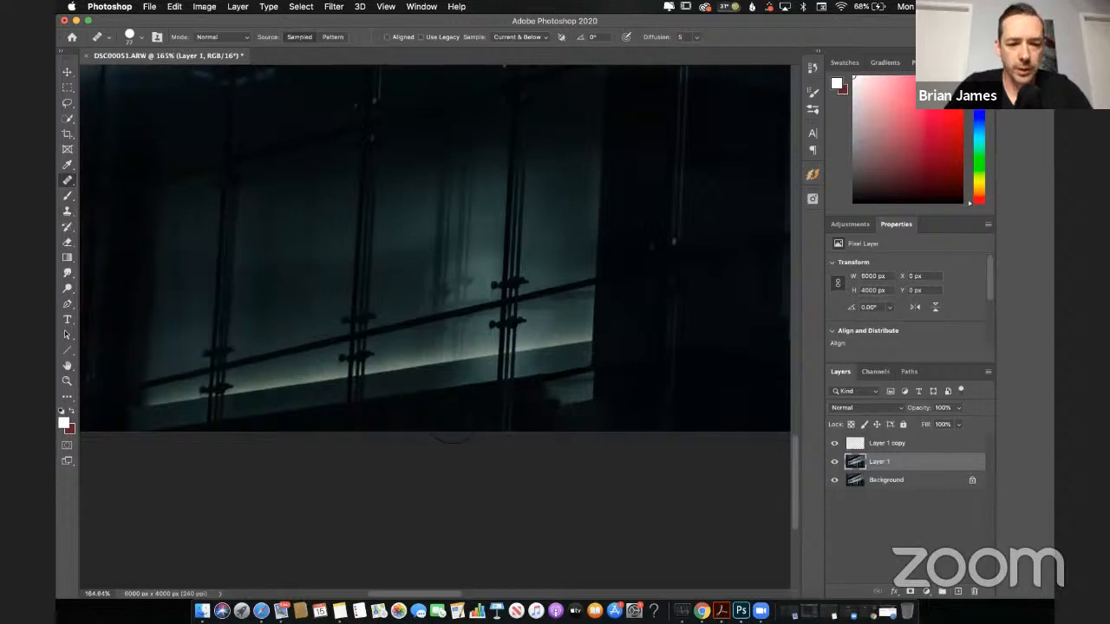
key("]")
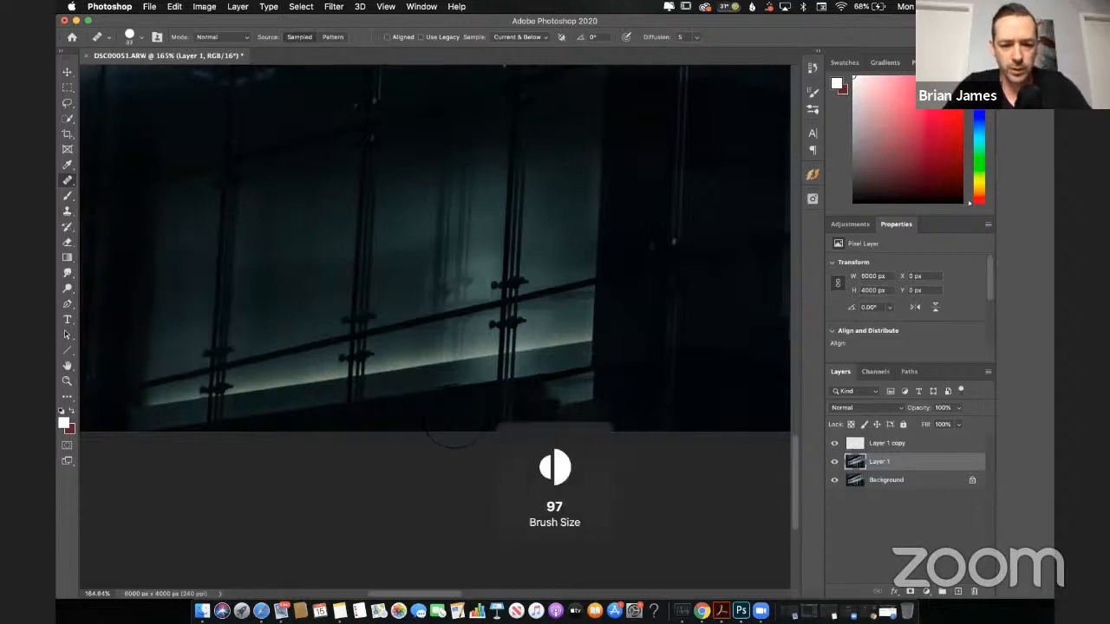
key("[")
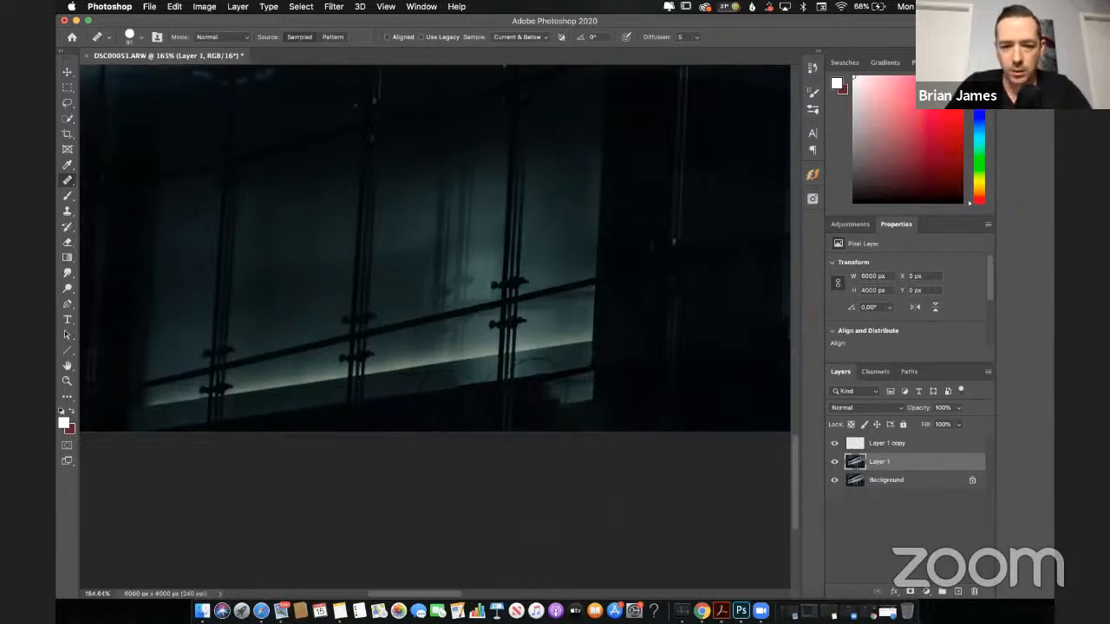
left_click(537, 368)
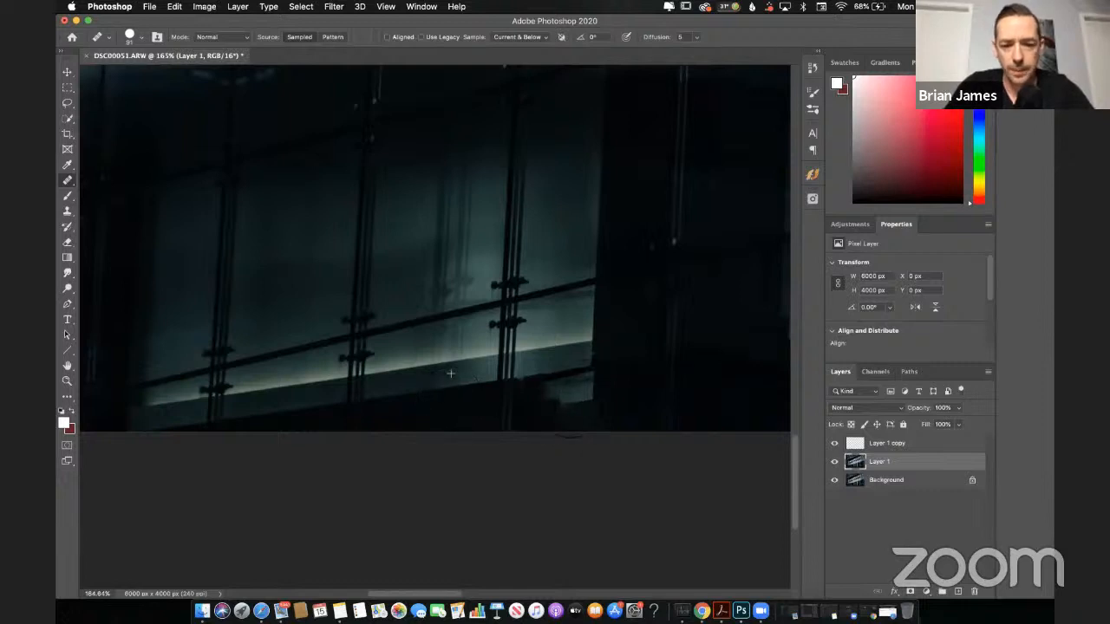
left_click_drag(578, 413, 572, 366)
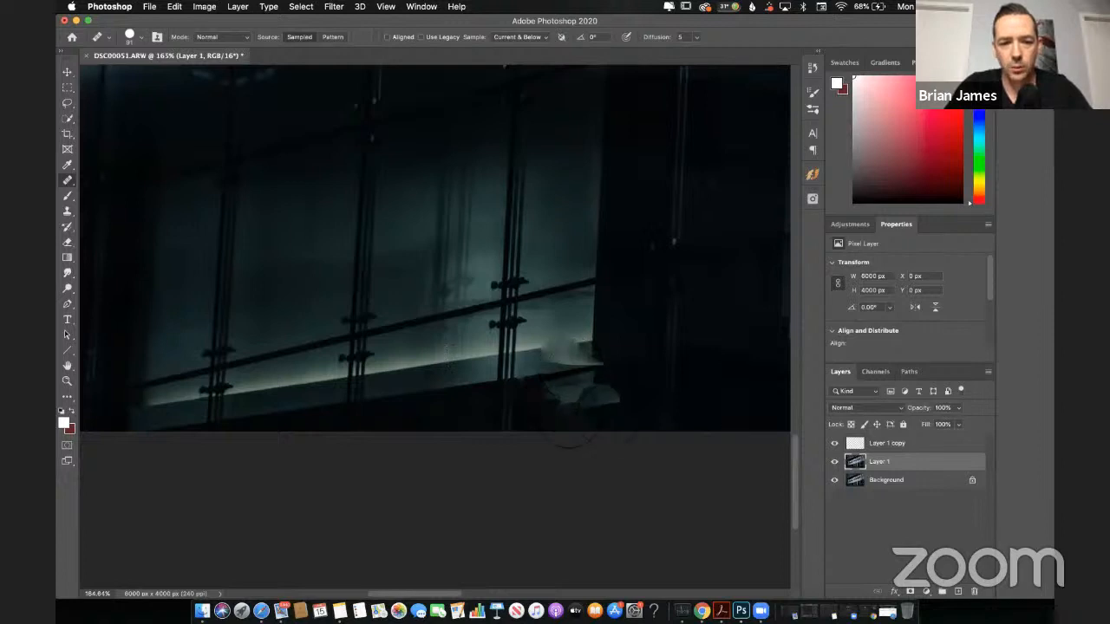
left_click(445, 404, "alt")
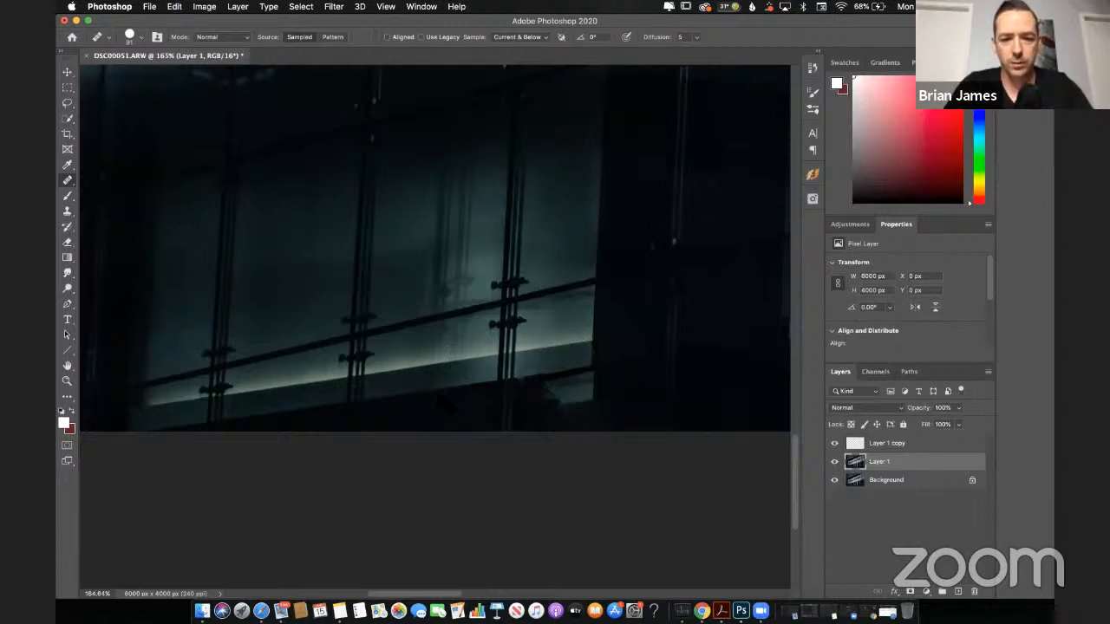
Step: Undo the healing strokes and the Content-Aware Fill of the yellow sign, and clear the selection around it
key("super+z")
key("super+z")
key("super+z")
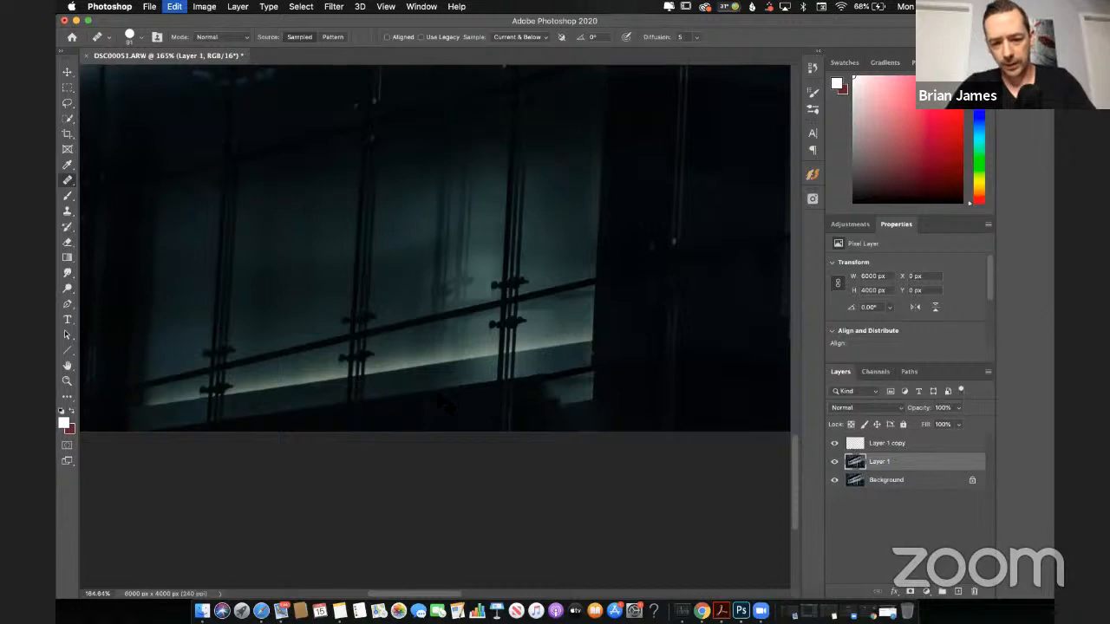
key("super+z")
key("super+z")
key("super+z")
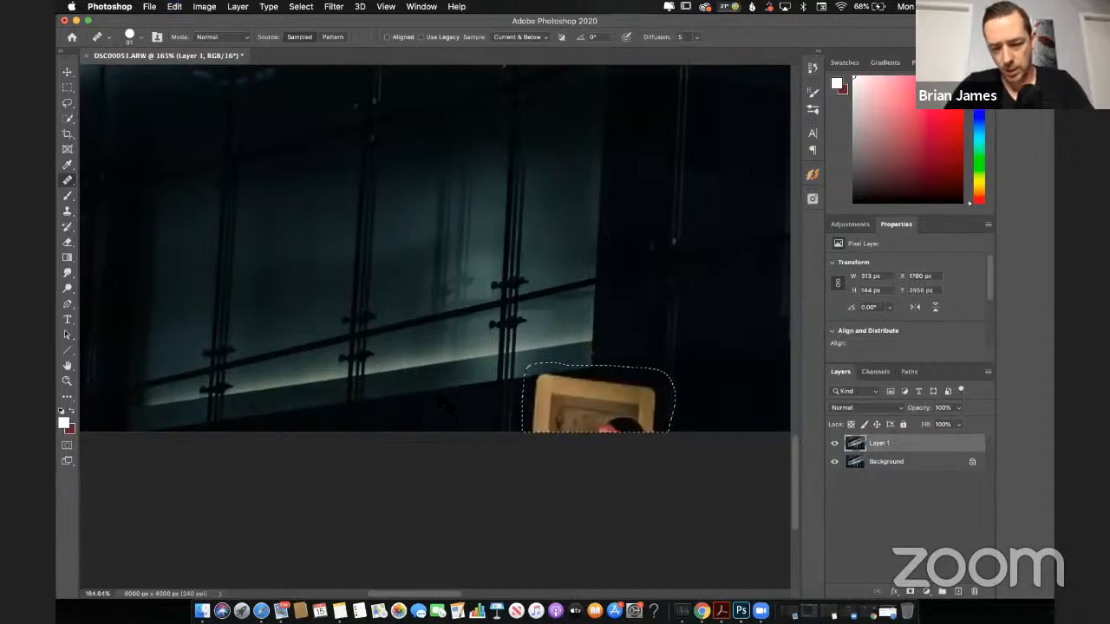
key("super+d")
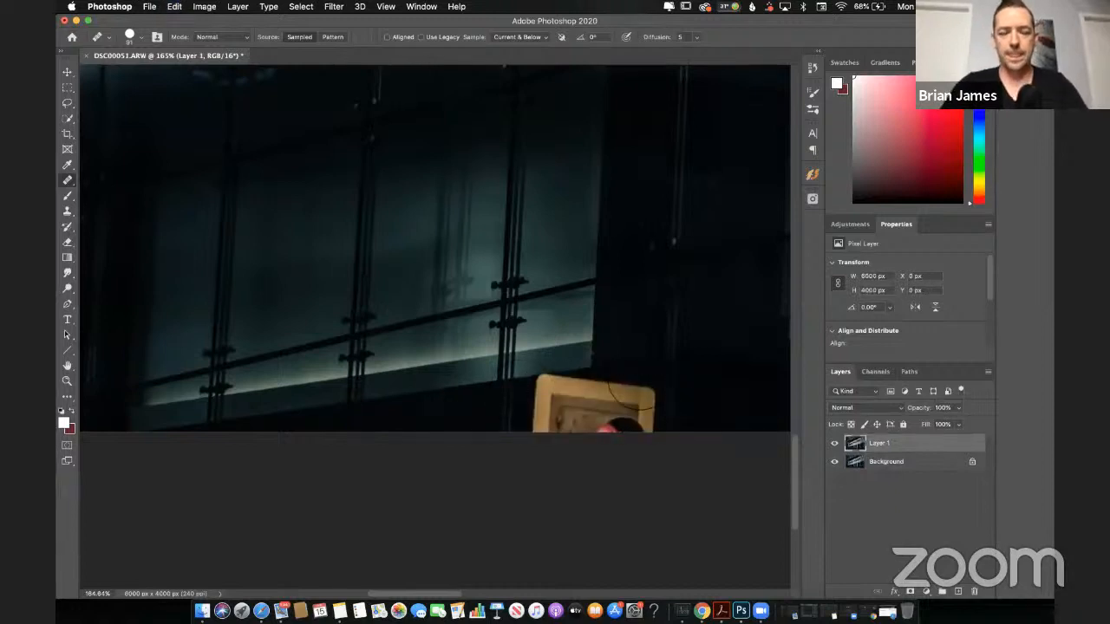
Step: Try painting out the yellow sign's right side with the Healing Brush, sampling the dark wall beside it
scroll(631, 360, "right", 10)
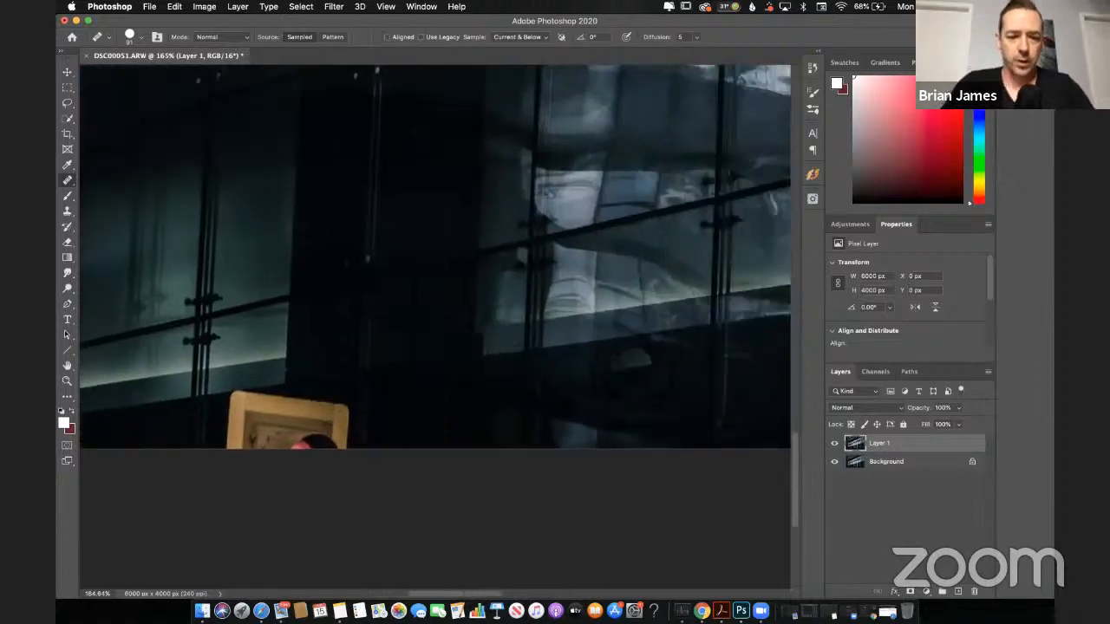
scroll(630, 359, "down", 3)
scroll(631, 359, "left", 1)
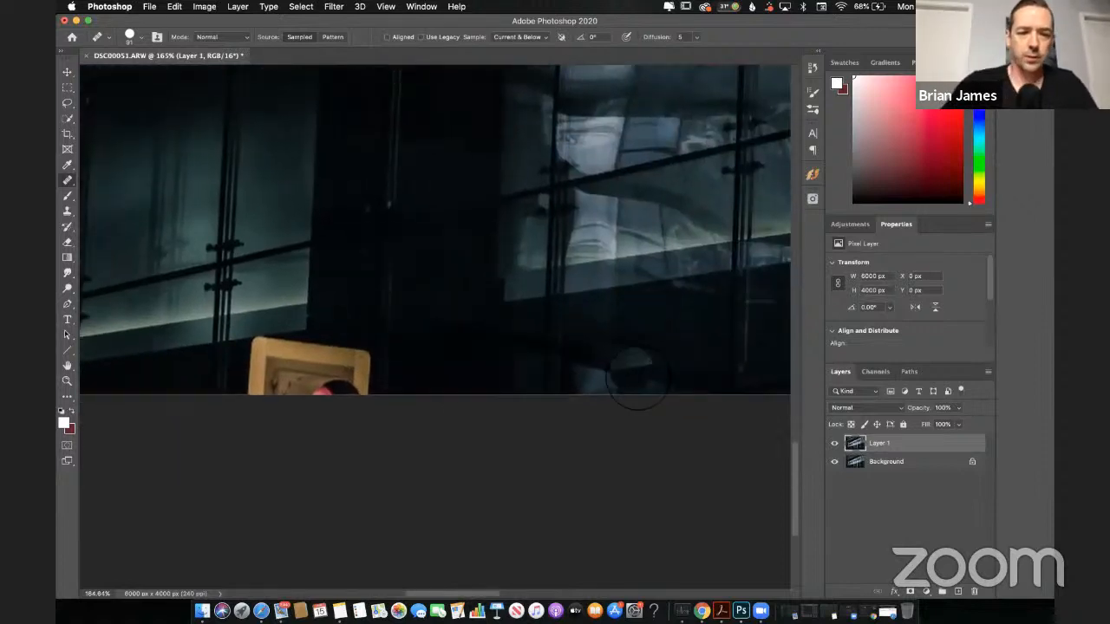
left_click(70, 182)
left_click(109, 191)
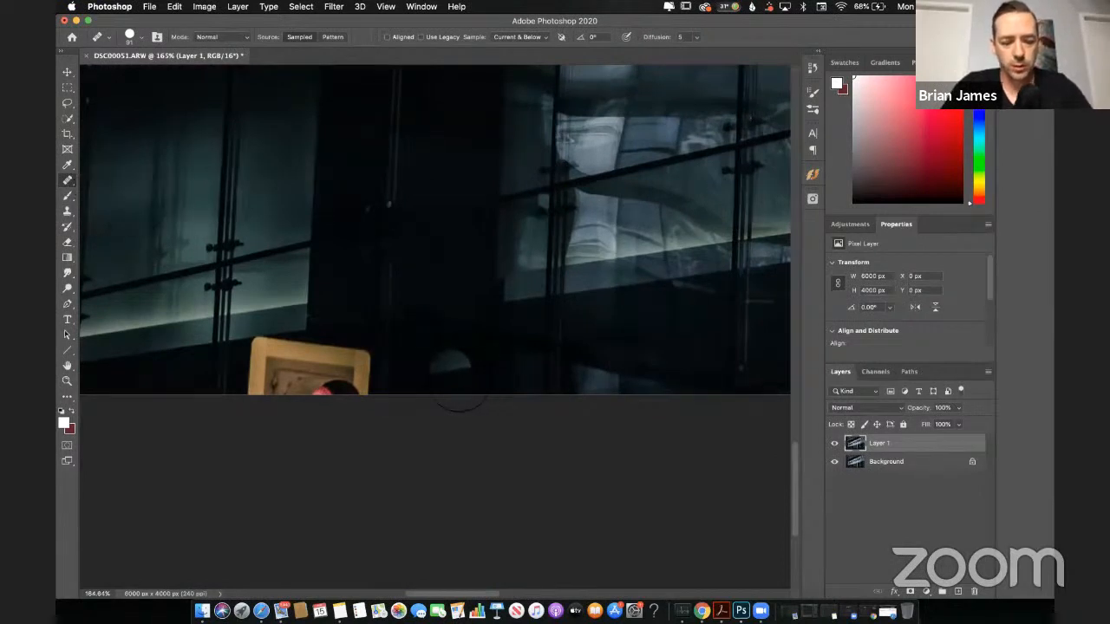
left_click(454, 379, "alt")
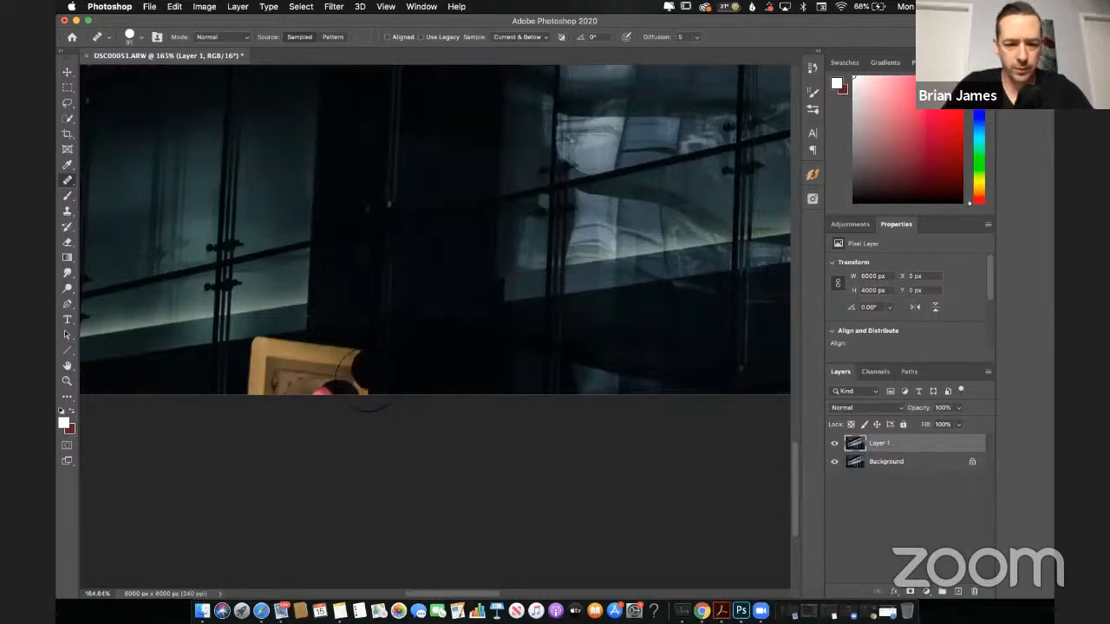
mouse_move(366, 399)
left_mouse_down()
mouse_move(328, 395)
mouse_move(345, 397)
mouse_move(347, 425)
mouse_move(350, 399)
left_mouse_up()
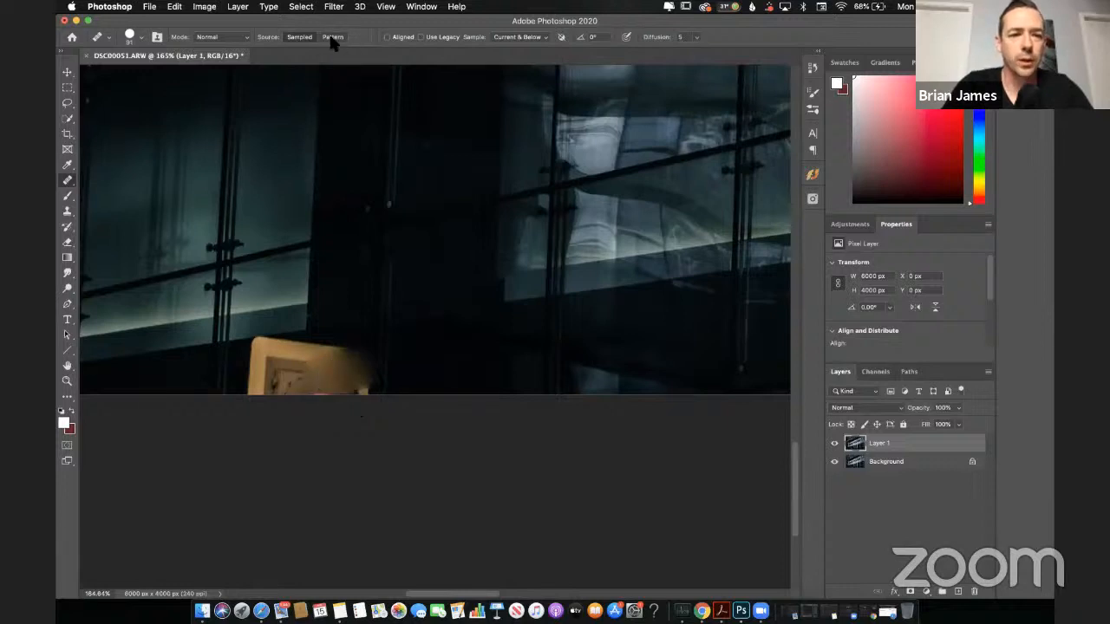
mouse_move(333, 36)
left_mouse_down()
mouse_move(334, 60)
mouse_move(355, 64)
mouse_move(337, 62)
mouse_move(337, 29)
left_mouse_up()
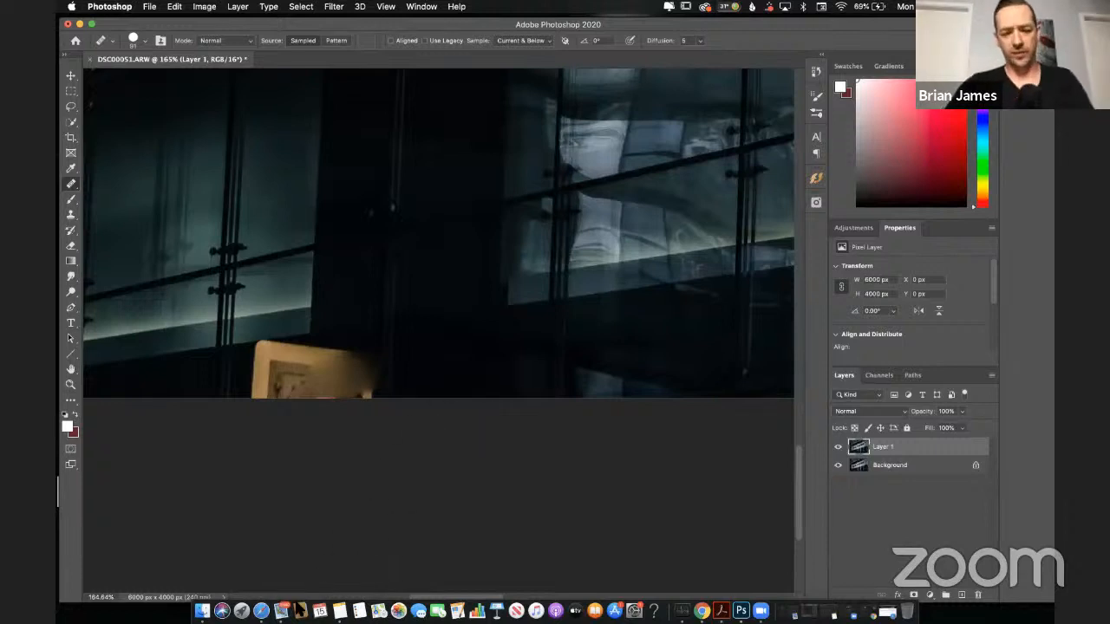
Step: Switch to Safari and read through the live chat messages on the YouTube stream page
left_click(261, 610)
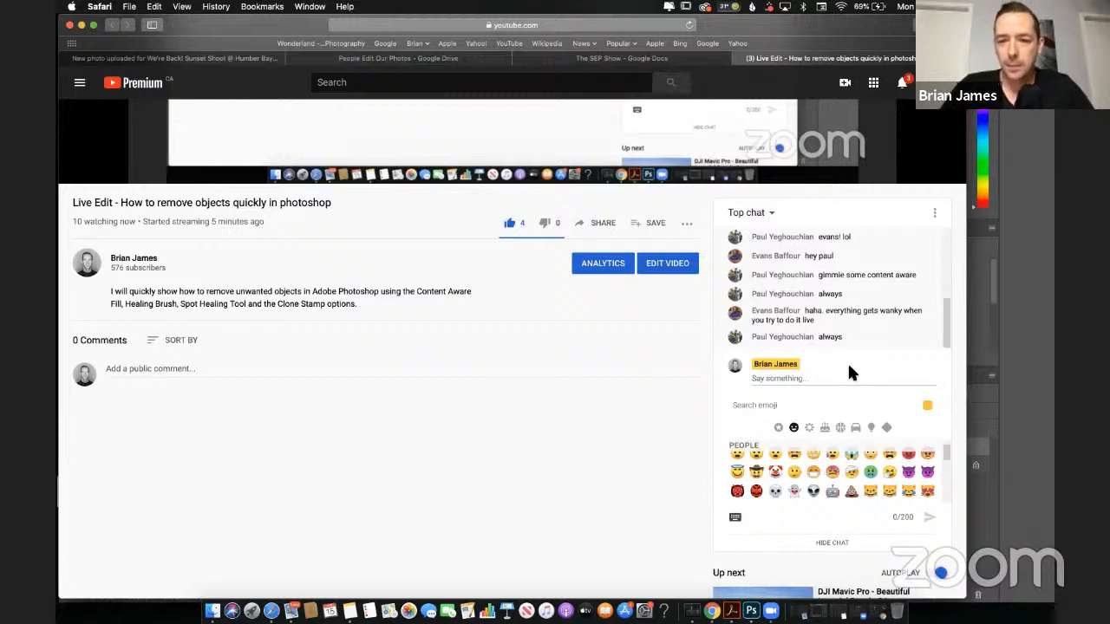
scroll(840, 313, "up", 2)
scroll(842, 320, "up", 3)
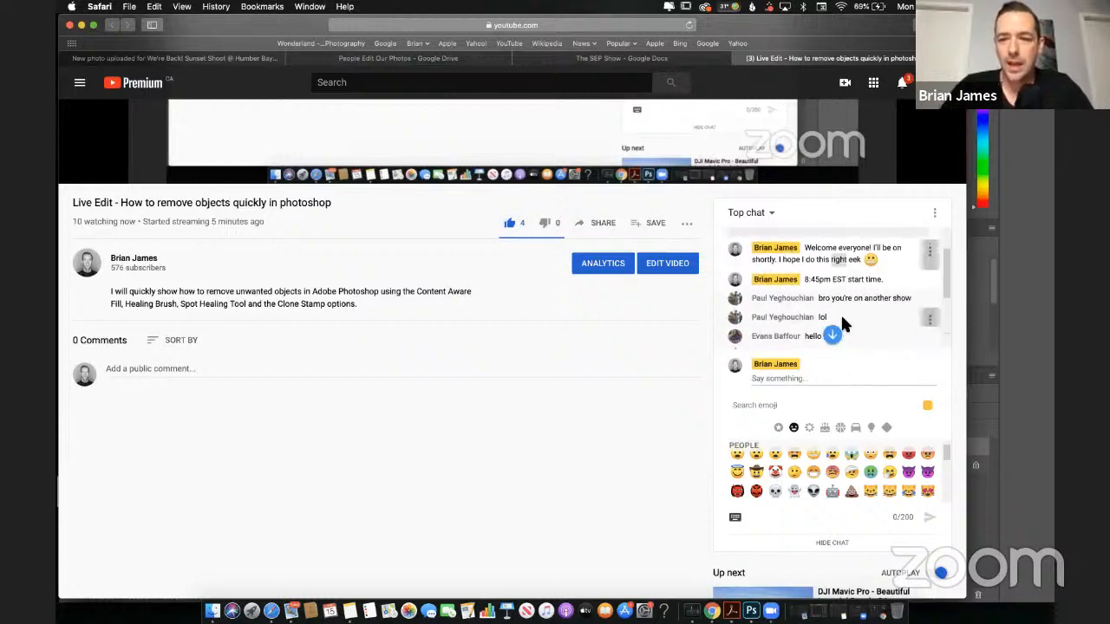
scroll(841, 317, "down", 5)
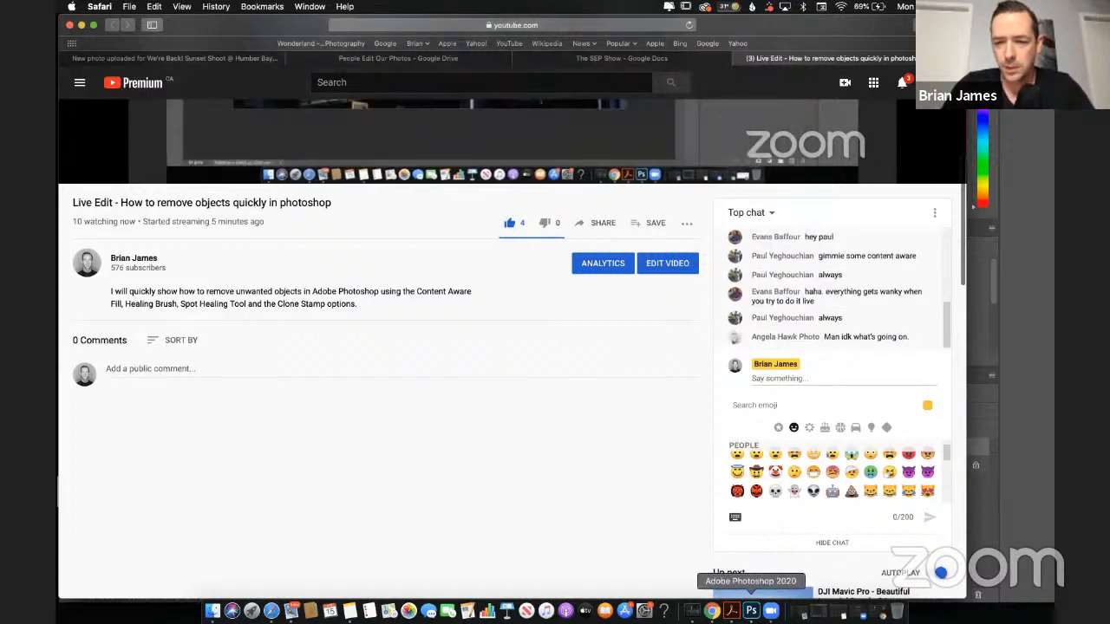
Step: Return to Photoshop and delete Layer 1 so that only the Background layer is left
left_click(750, 611)
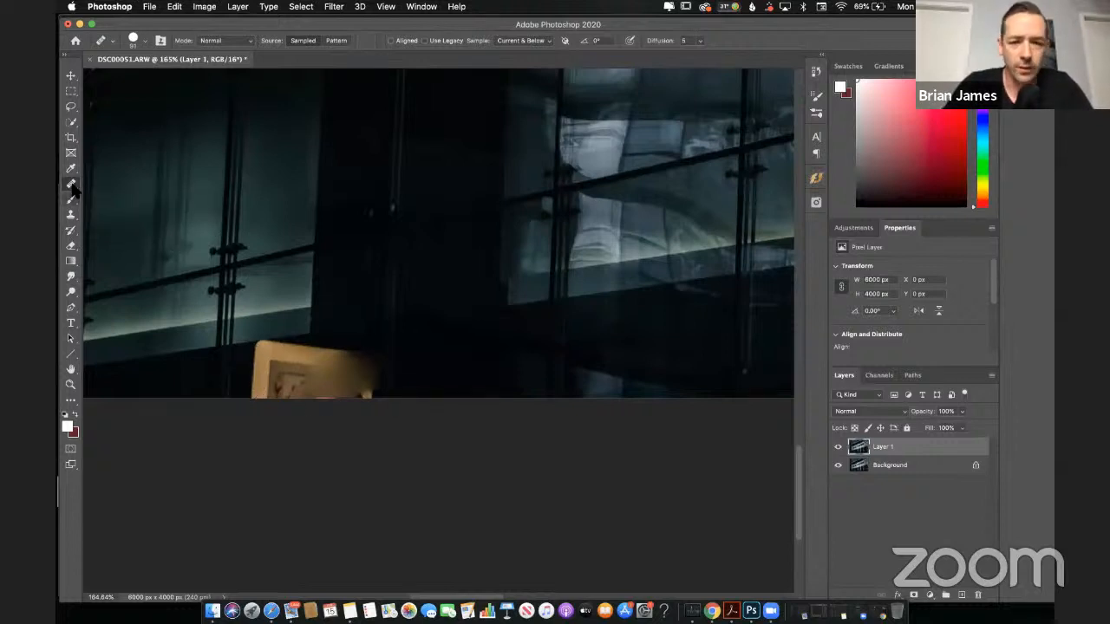
scroll(550, 296, "down", 3)
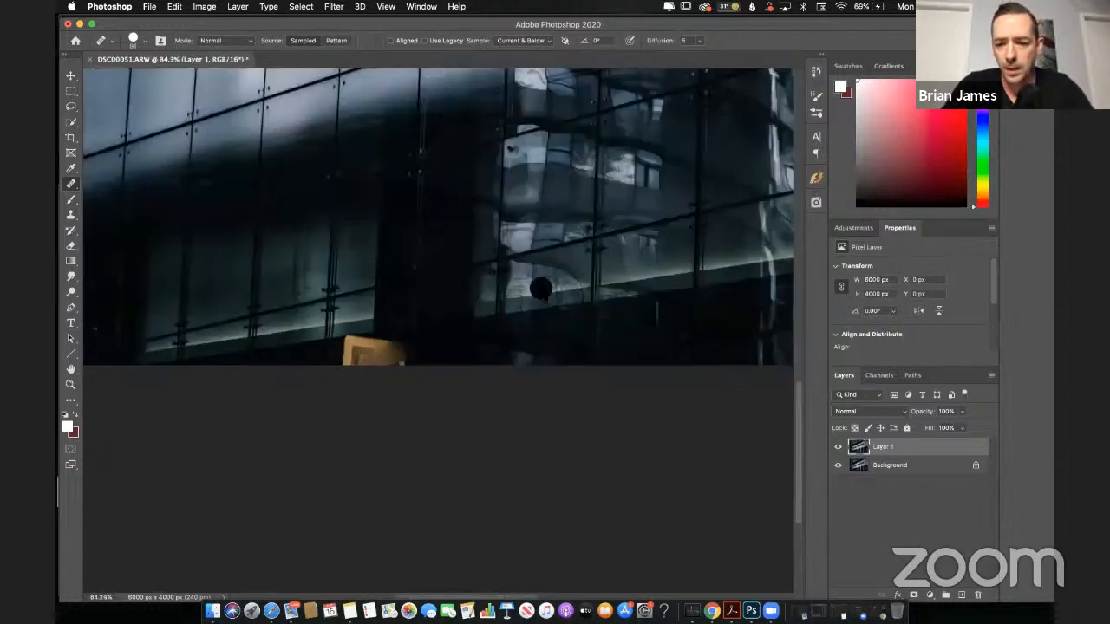
key("BackSpace")
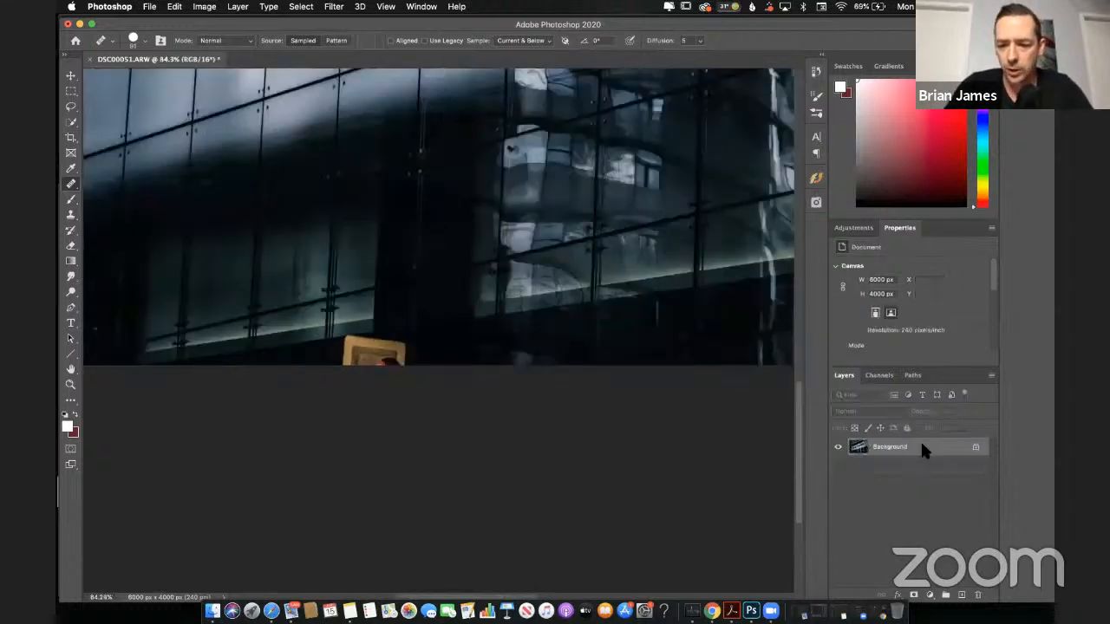
Step: Duplicate the Background layer and switch to the Spot Healing Brush for the lamp post near the photo's right edge
key("super+j")
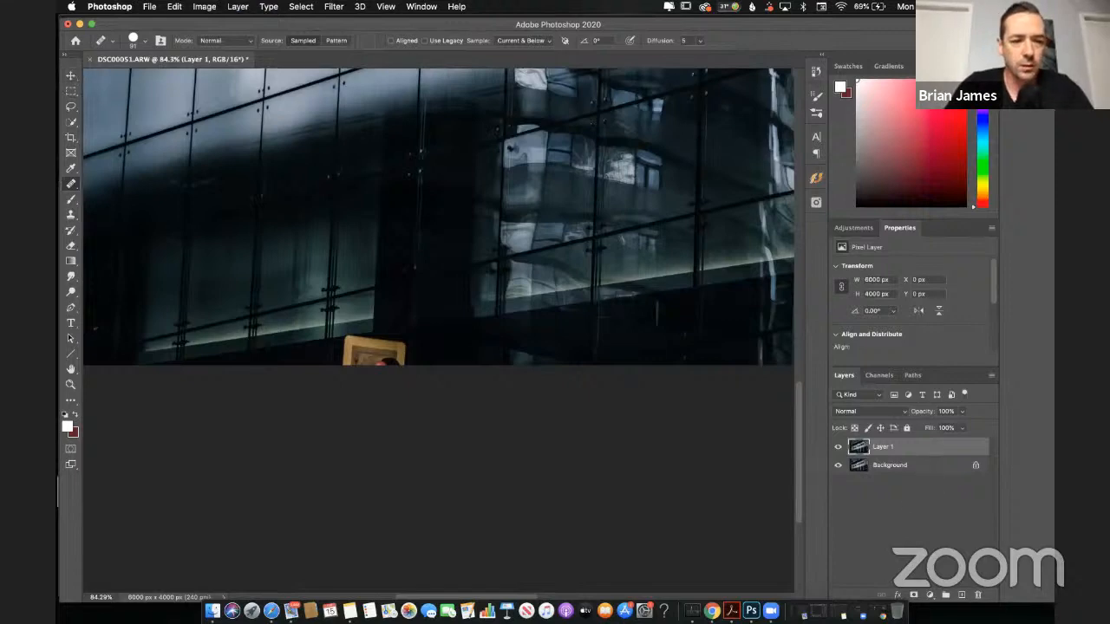
left_click_drag(298, 404, 234, 580)
left_click_drag(559, 313, 445, 388)
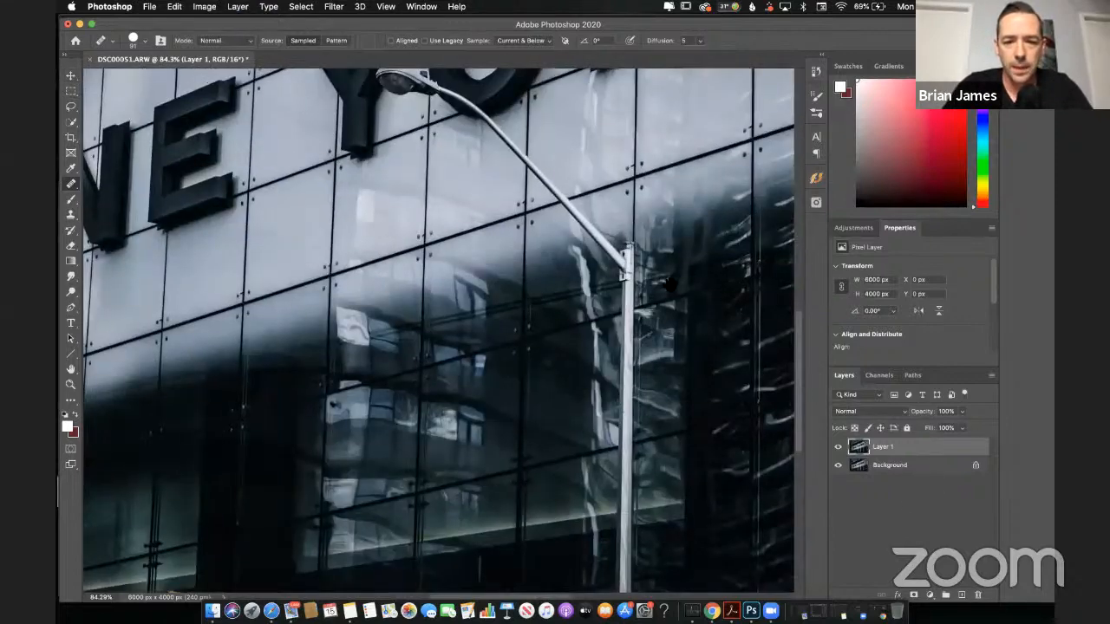
left_click_drag(365, 307, 175, 314)
left_click_drag(780, 260, 516, 294)
left_click_drag(555, 248, 481, 122)
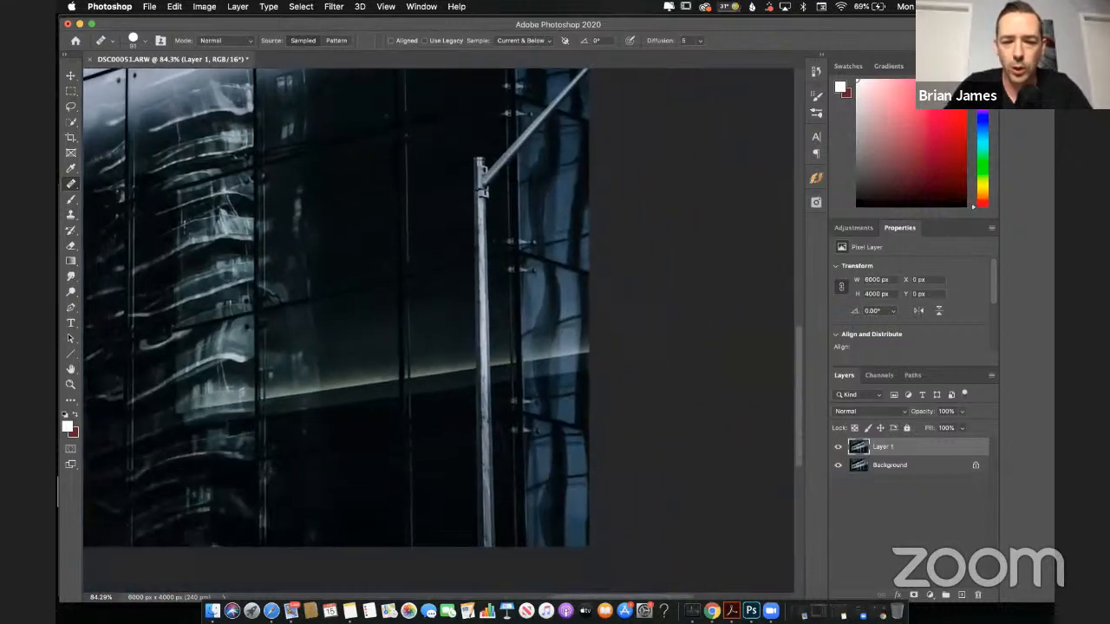
right_click(73, 184)
left_click(139, 183)
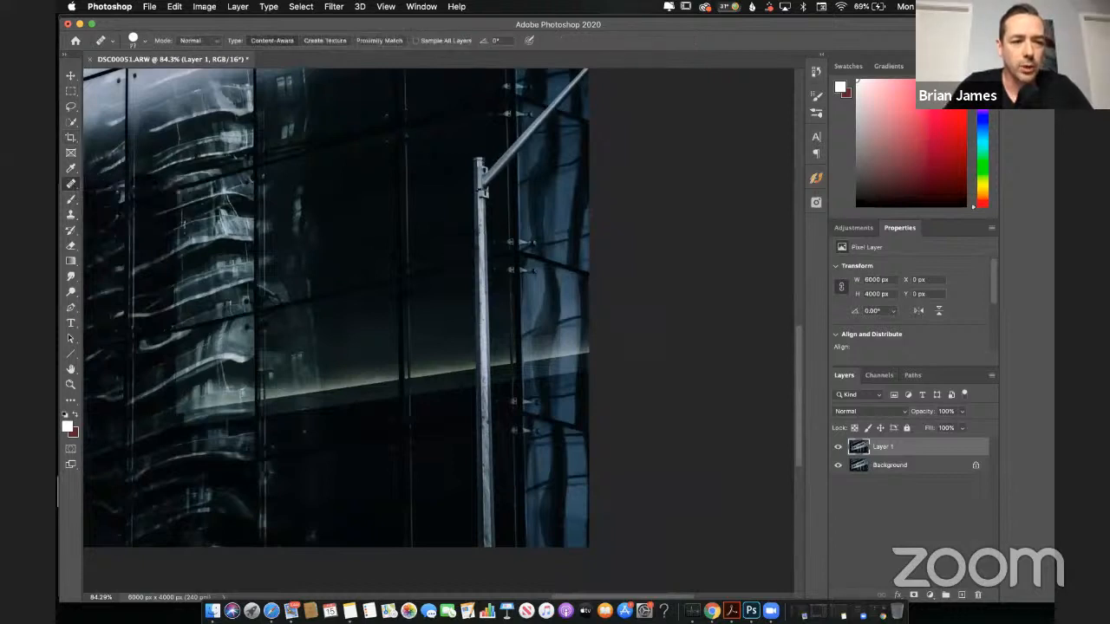
right_click(76, 189)
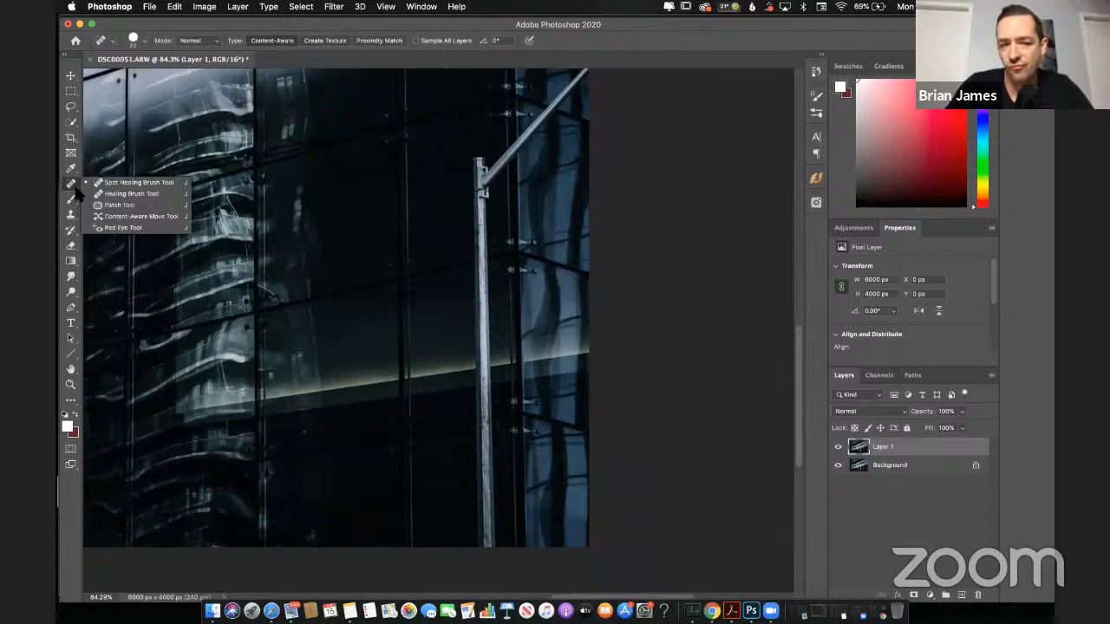
left_click(75, 190)
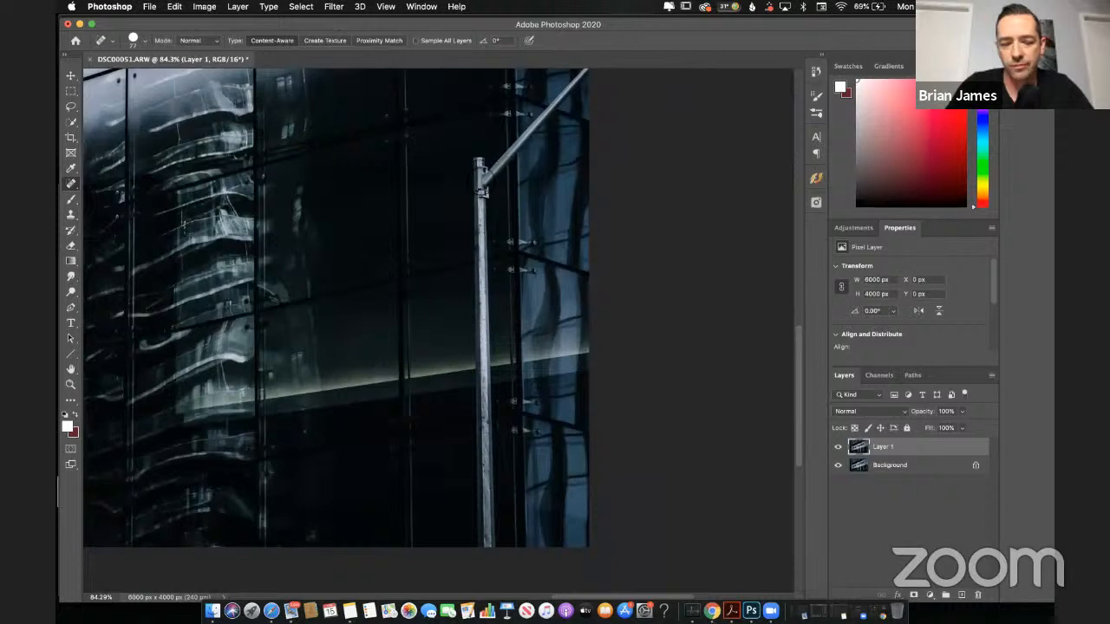
Step: Paint out the vertical lamp post near the photo's right edge with the Spot Healing Brush at about 129 px
key("bracketleft")
key("bracketleft")
key("bracketleft")
key("bracketright")
key("bracketright")
key("bracketright")
key("bracketright")
key("bracketright")
key("bracketright")
key("bracketright")
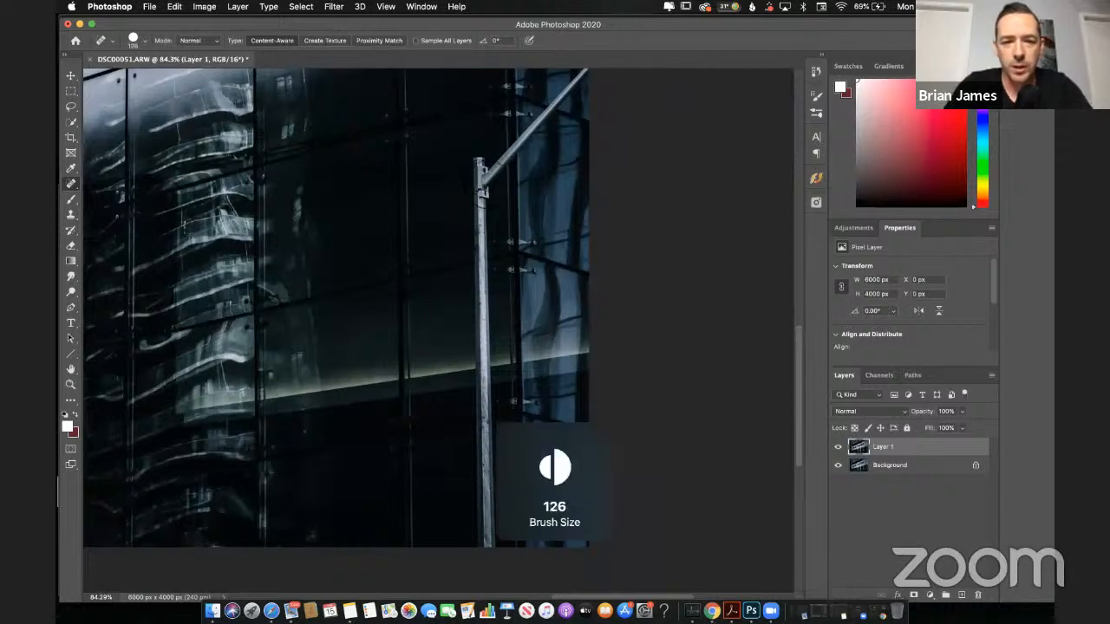
left_click_drag(483, 165, 495, 564)
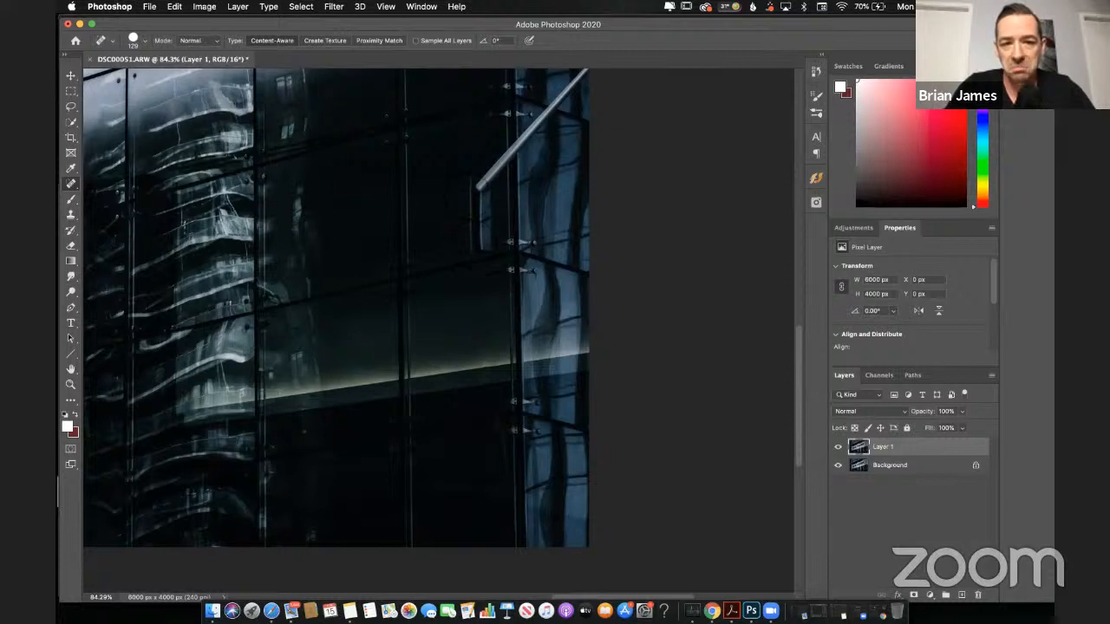
Step: Reduce the Spot Healing Brush to 69 px and paint out the diagonal lamp arm at the photo's right edge
scroll(336, 312, "up", 1)
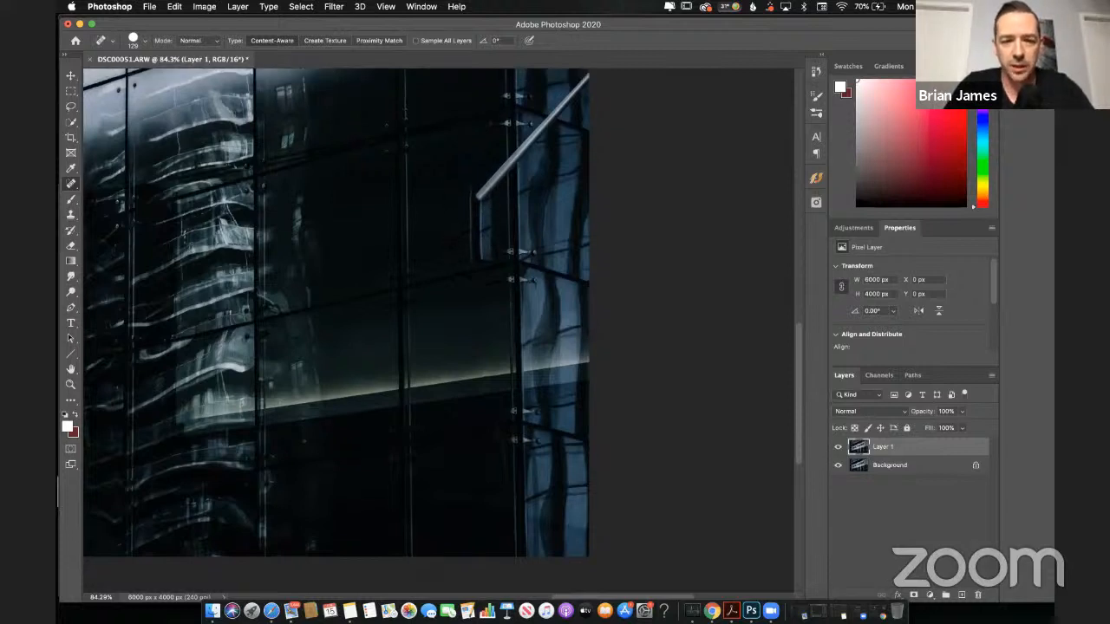
key("bracketleft")
key("bracketright")
scroll(336, 312, "up", 5)
scroll(337, 312, "right", 5)
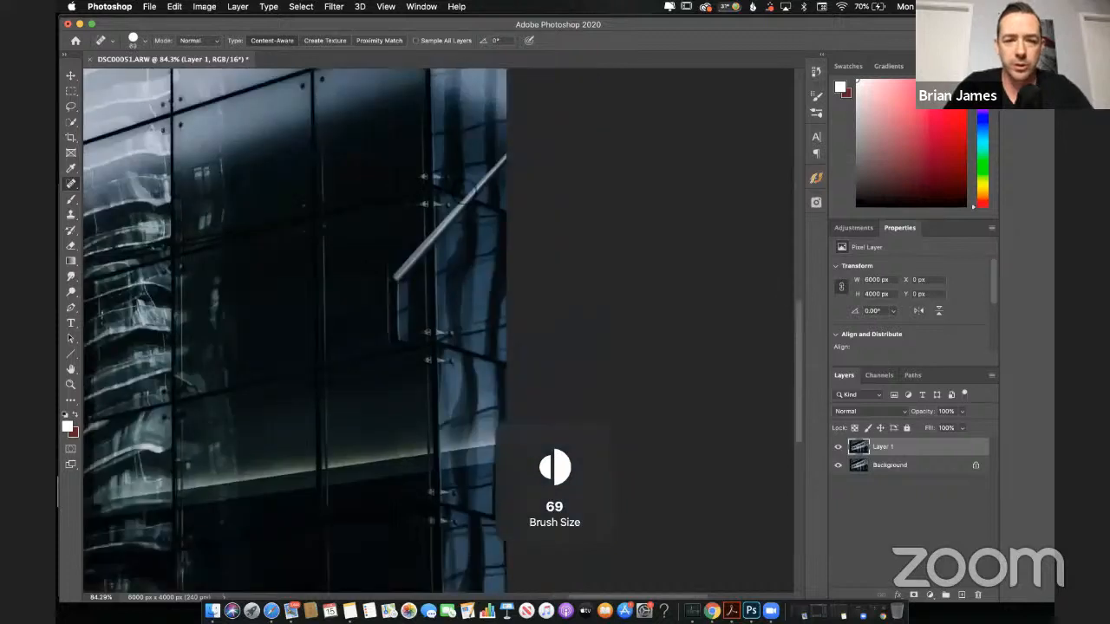
scroll(336, 312, "right", 2)
left_click_drag(371, 275, 492, 152)
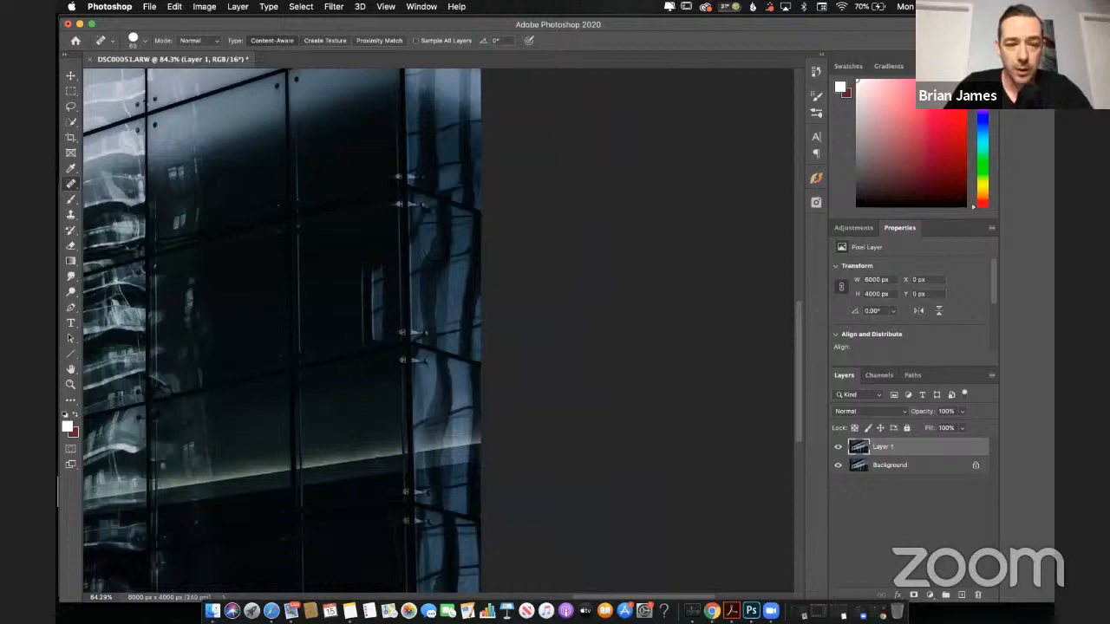
Step: Heal the leftover vertical streaks on the dark glass panel where the right lamp post stood
left_click_drag(364, 269, 365, 323)
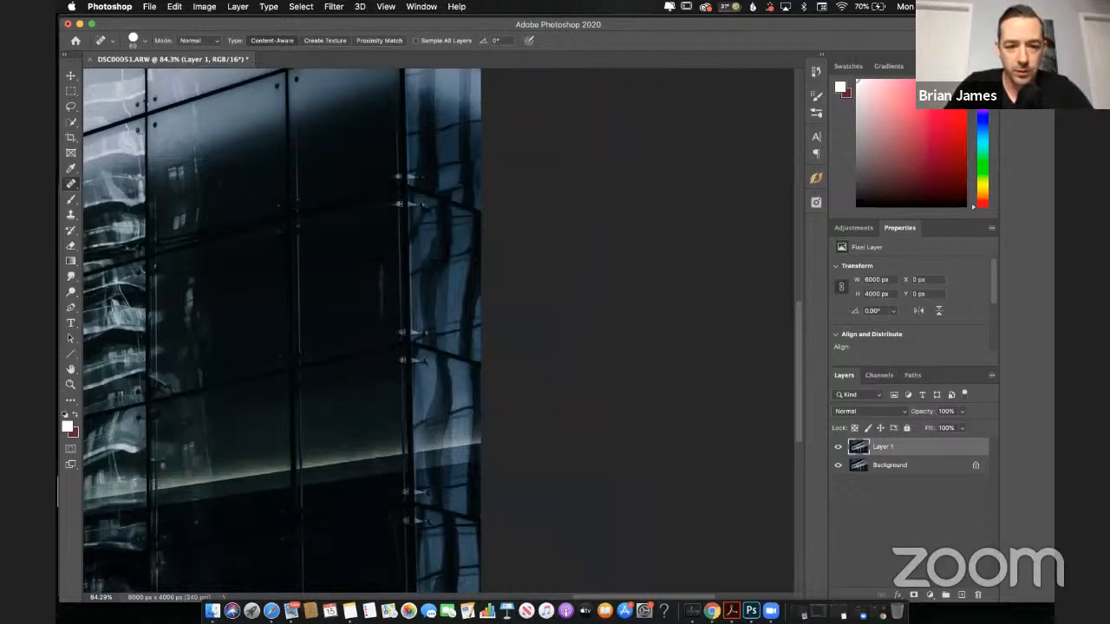
left_click_drag(380, 267, 378, 309)
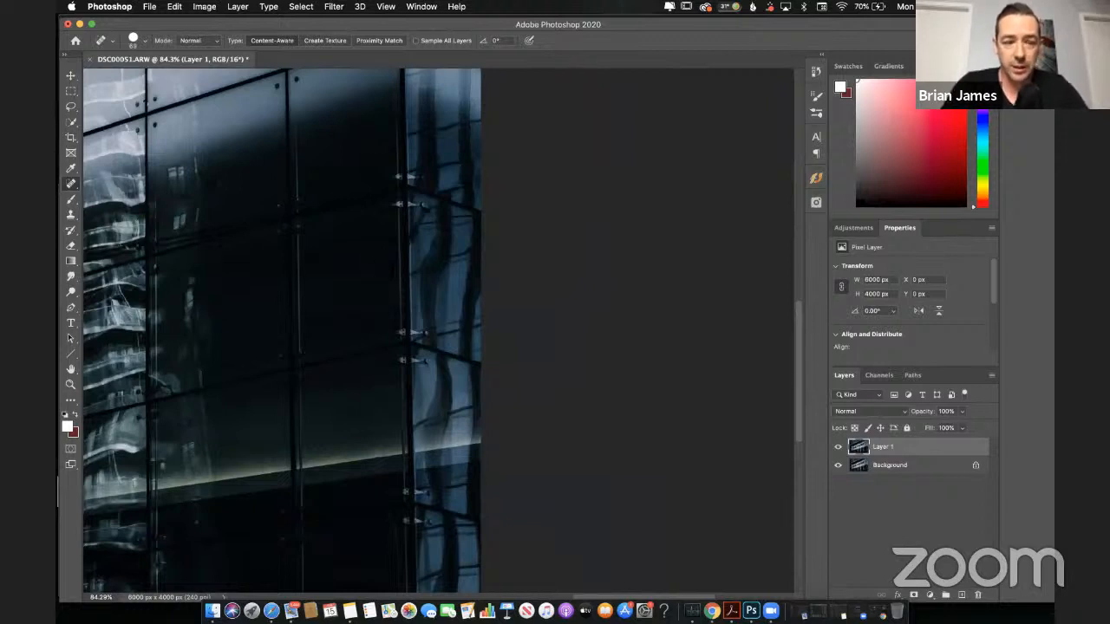
right_click(73, 186)
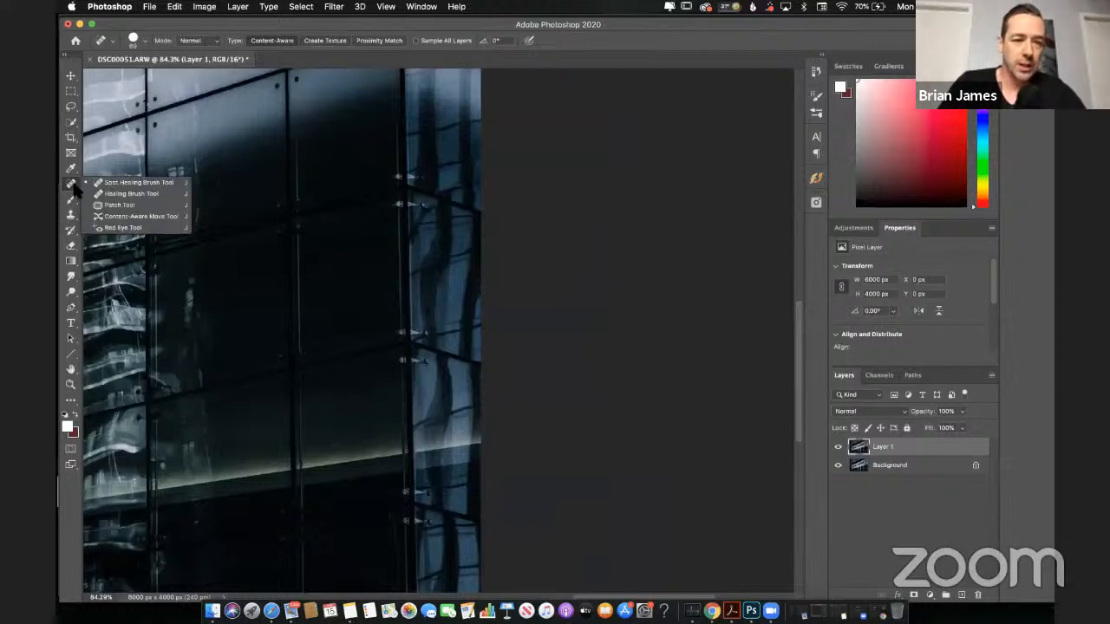
left_click(74, 187)
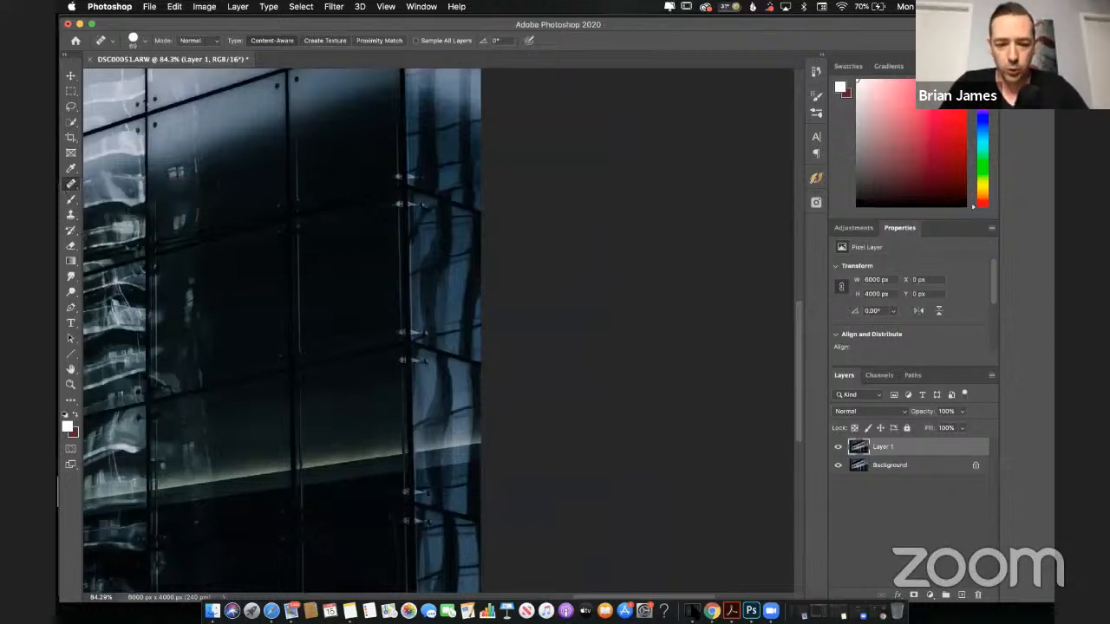
Step: Switch to Safari to check the YouTube stream's live chat, and return to Photoshop
left_click(272, 610)
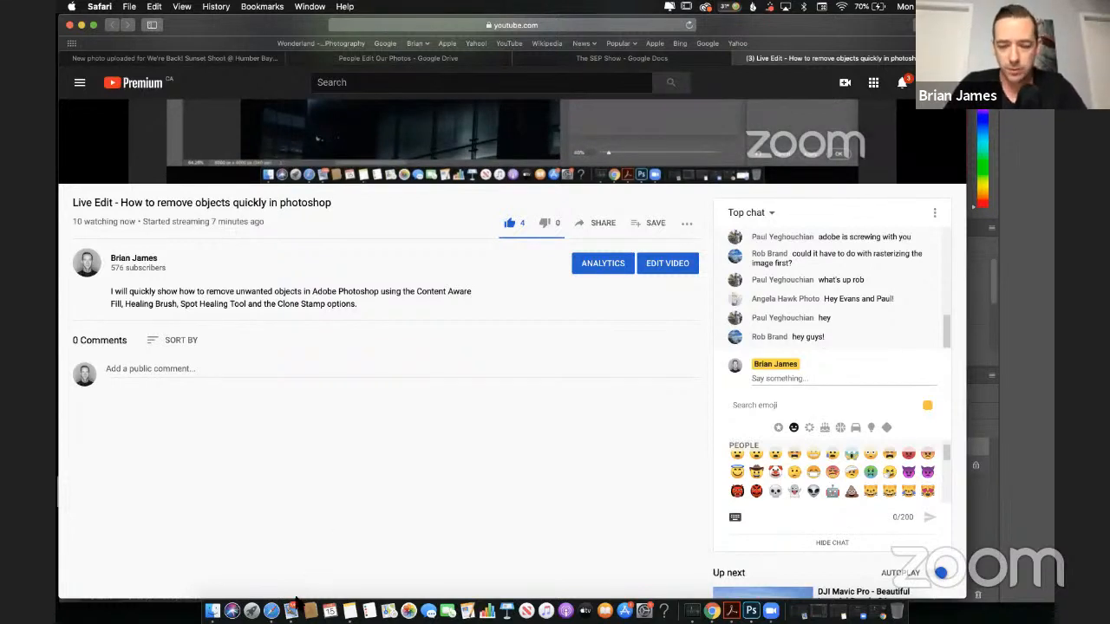
left_click(751, 610)
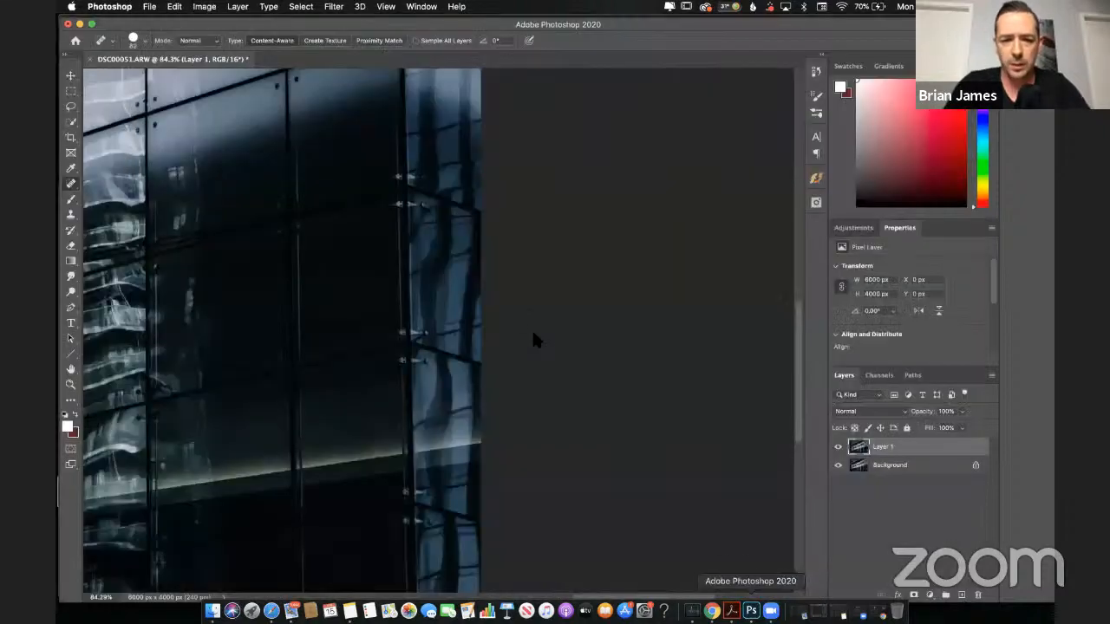
Step: Set the Spot Healing Brush size to 97 px, wider than the central lamp post
scroll(404, 324, "down", 5)
scroll(405, 325, "left", 5)
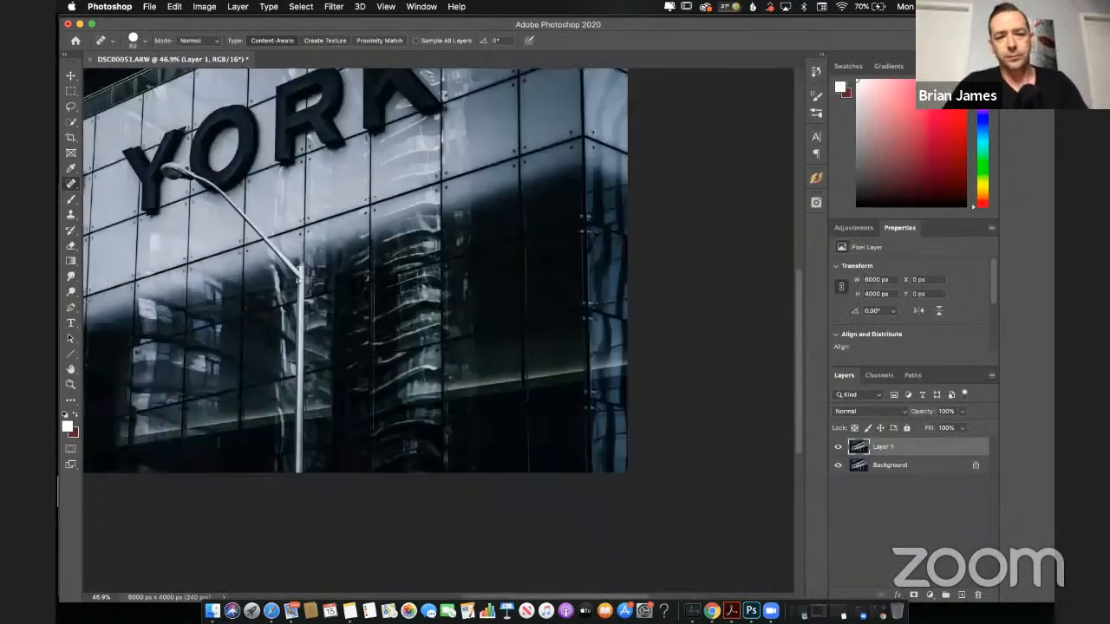
scroll(408, 266, "left", 5)
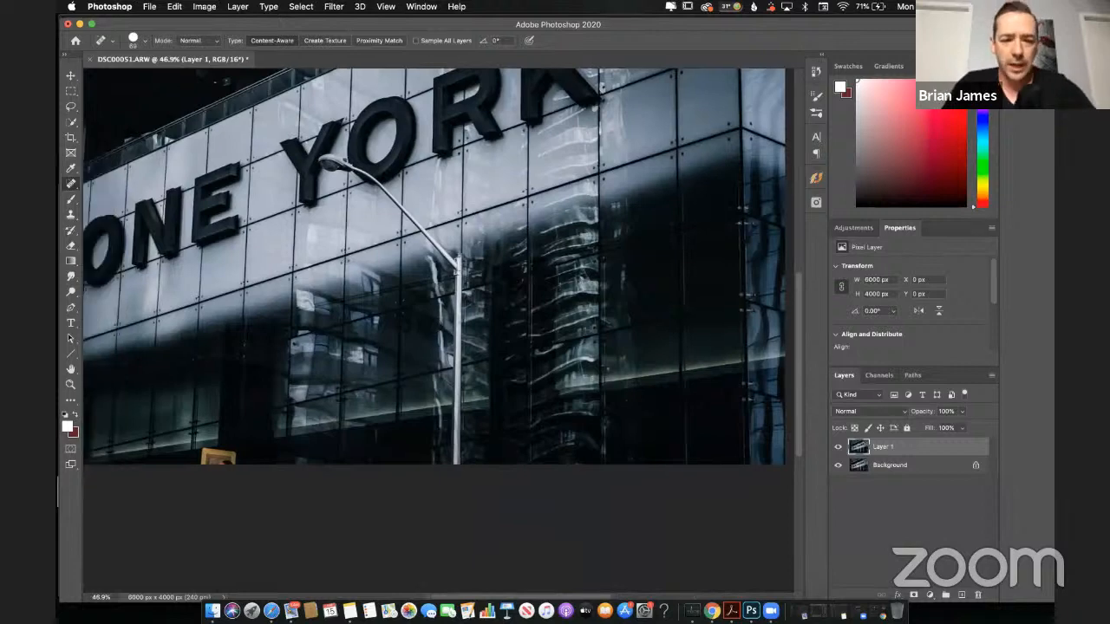
scroll(460, 318, "up", 5)
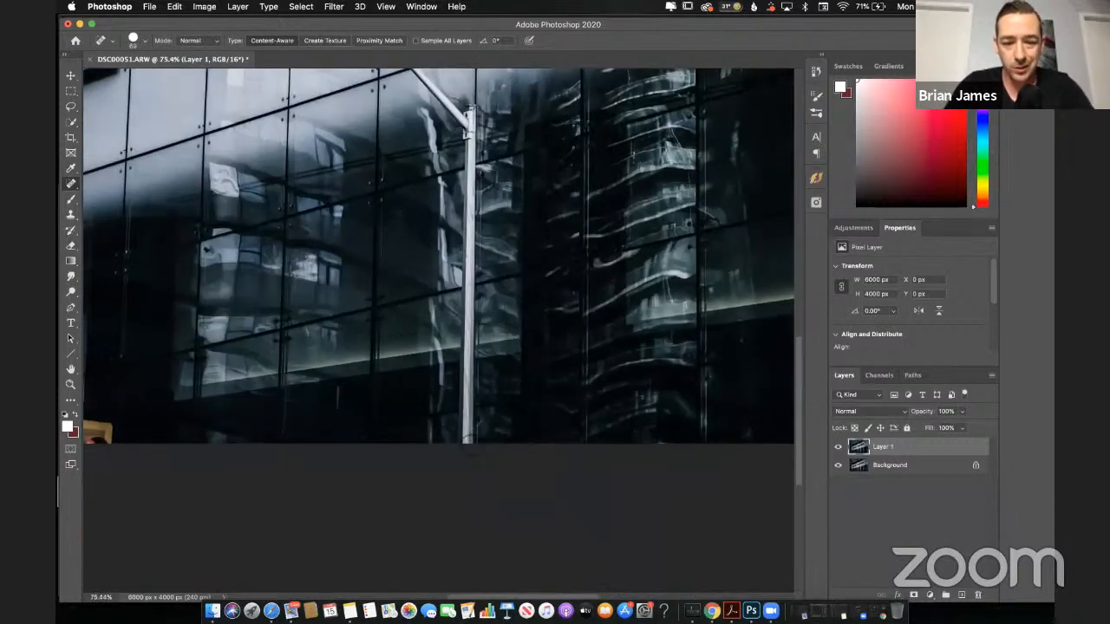
key("bracketleft")
key("bracketleft")
key("bracketright")
key("bracketright")
key("bracketright")
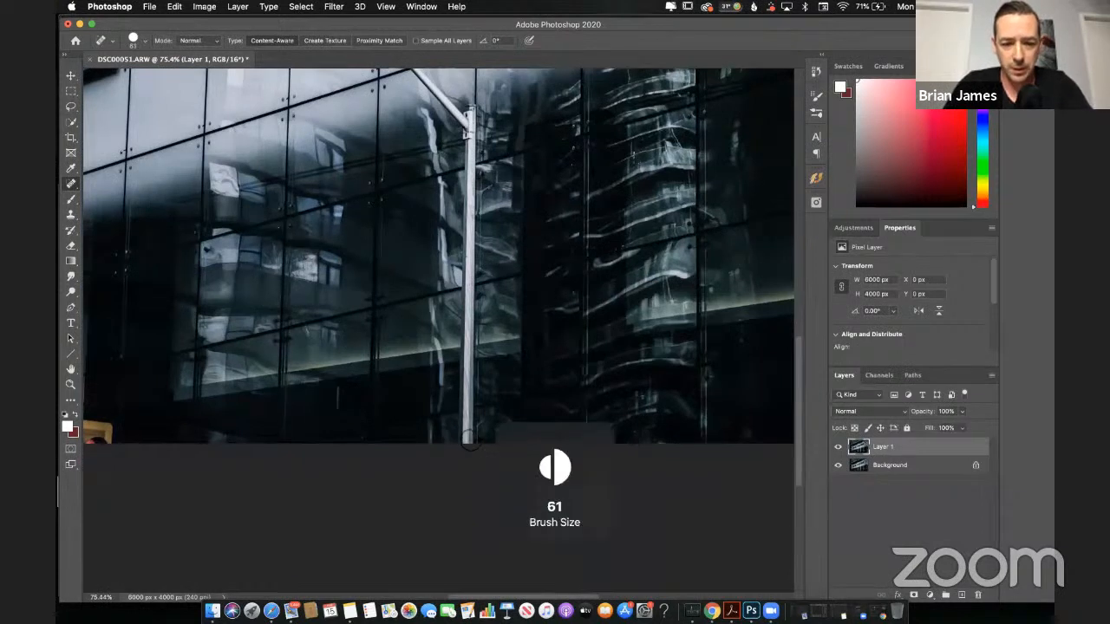
key("bracketright")
key("bracketright")
key("bracketright")
key("bracketleft")
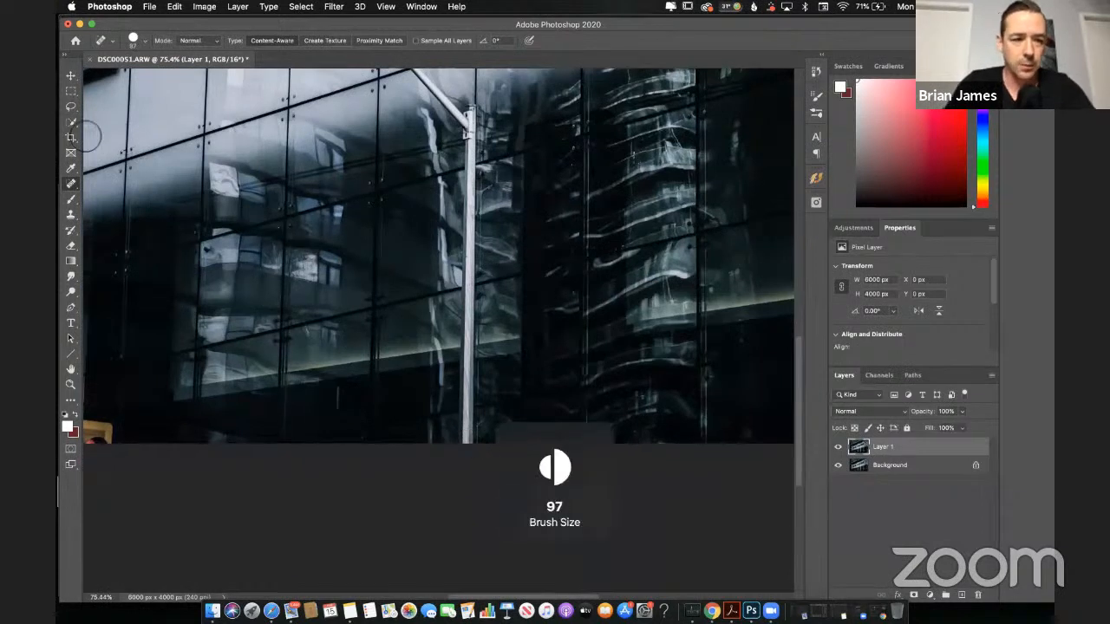
Step: Try painting out the lower part of the central lamp post with the Spot Healing Brush, and undo the stroke
left_click(71, 184)
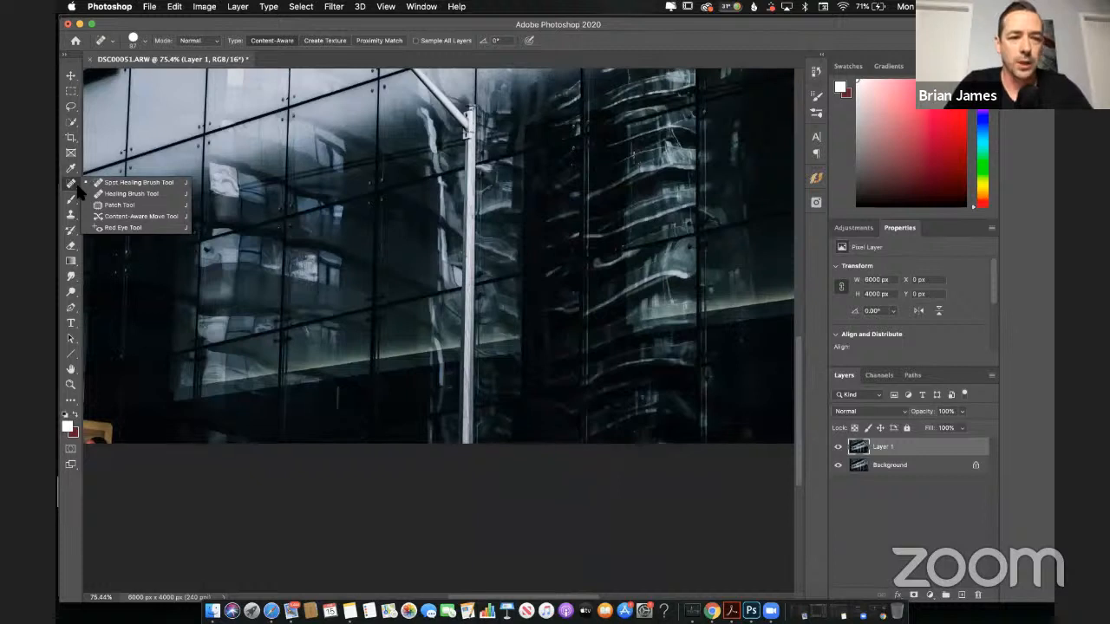
left_click(121, 183)
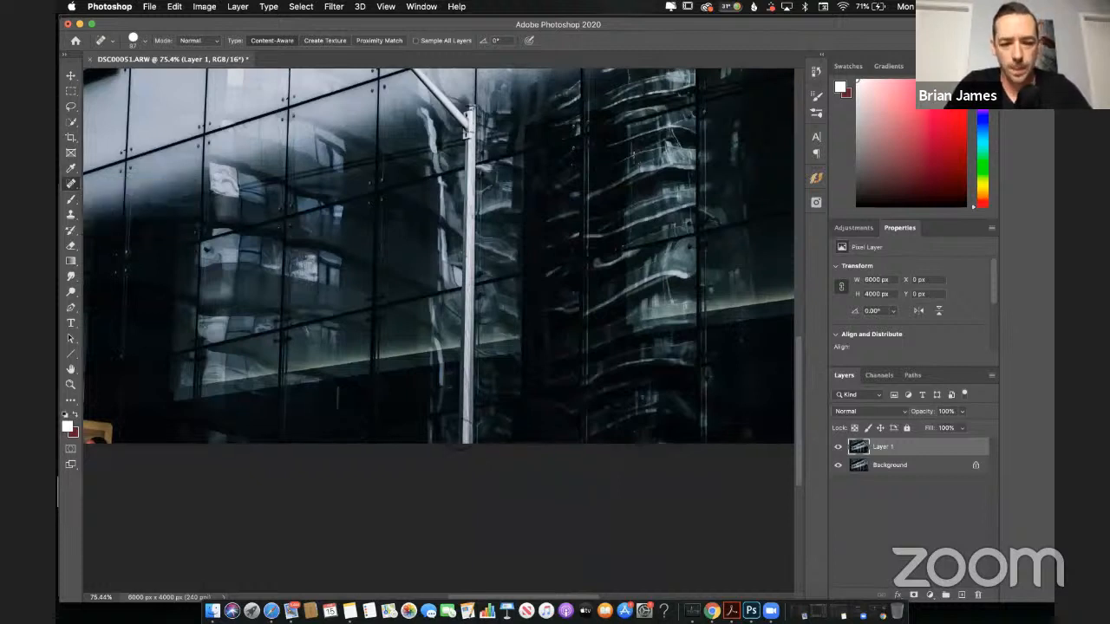
left_click_drag(470, 451, 465, 249)
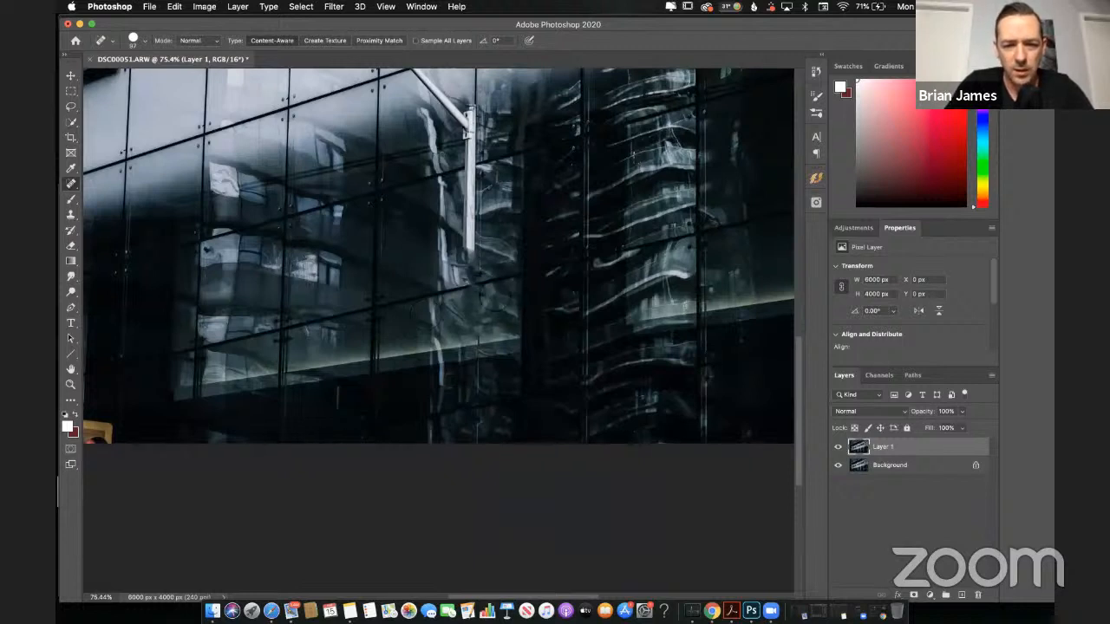
key("super+z")
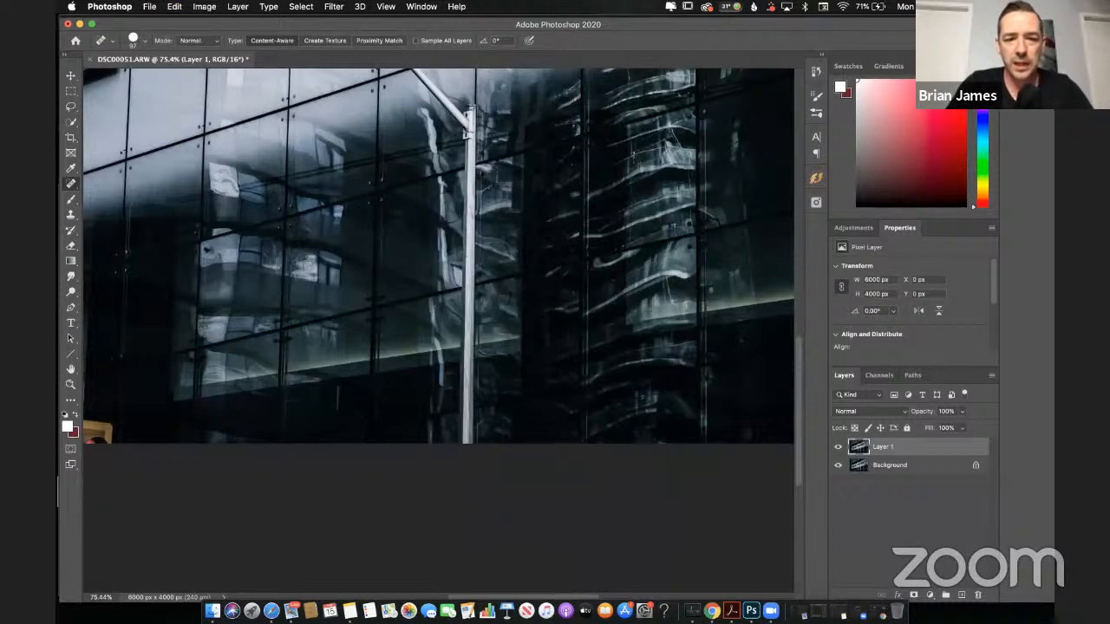
Step: Paint out the yellow sign at the photo's bottom edge with the Spot Healing Brush at 97 px
scroll(494, 191, "up", 3)
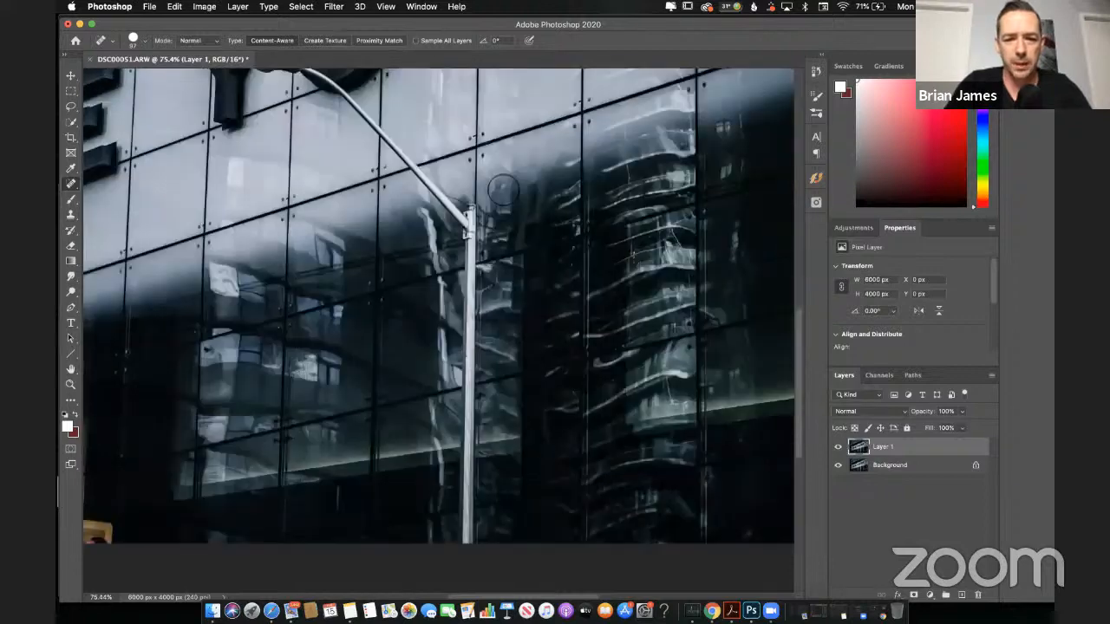
scroll(472, 212, "up", 3)
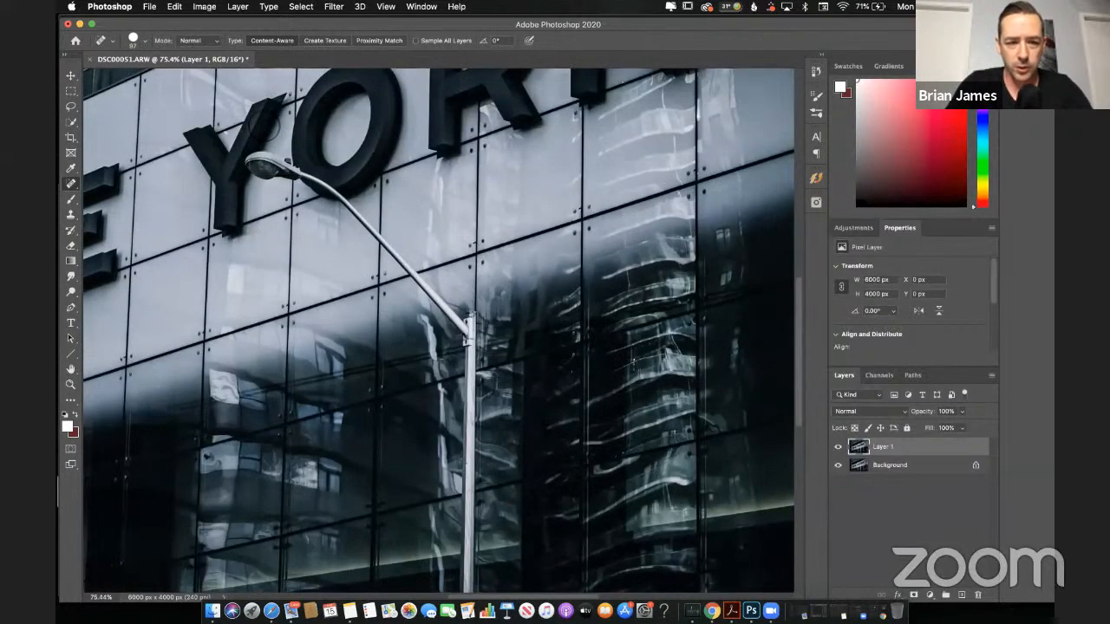
scroll(439, 291, "down", 5)
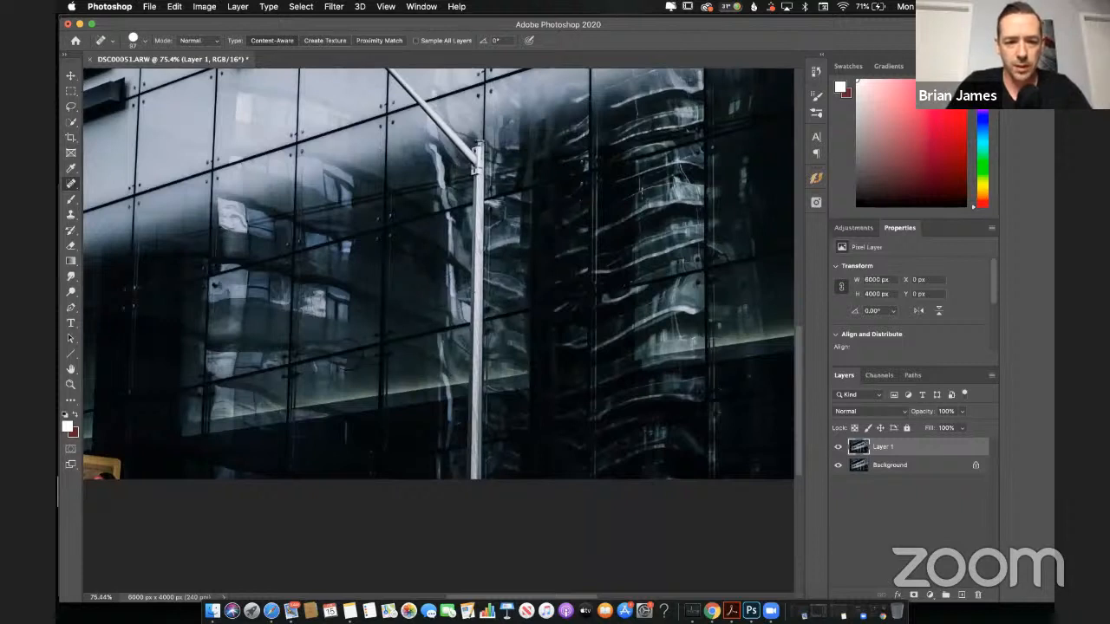
scroll(345, 420, "left", 8)
scroll(346, 420, "down", 3)
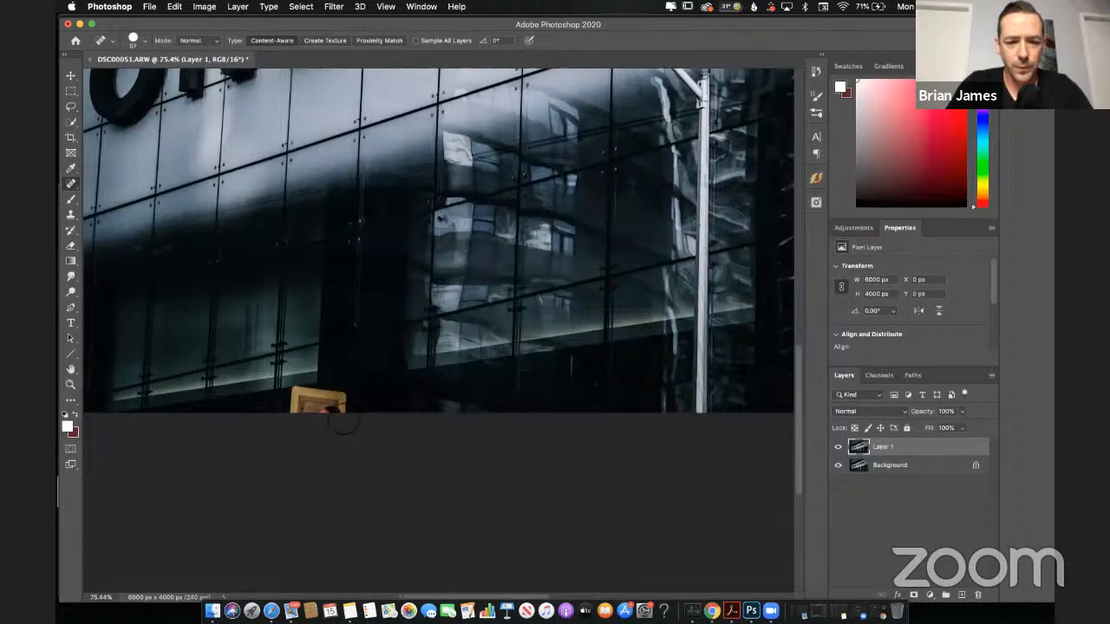
mouse_move(337, 411)
left_mouse_down()
mouse_move(299, 419)
mouse_move(326, 413)
left_mouse_up()
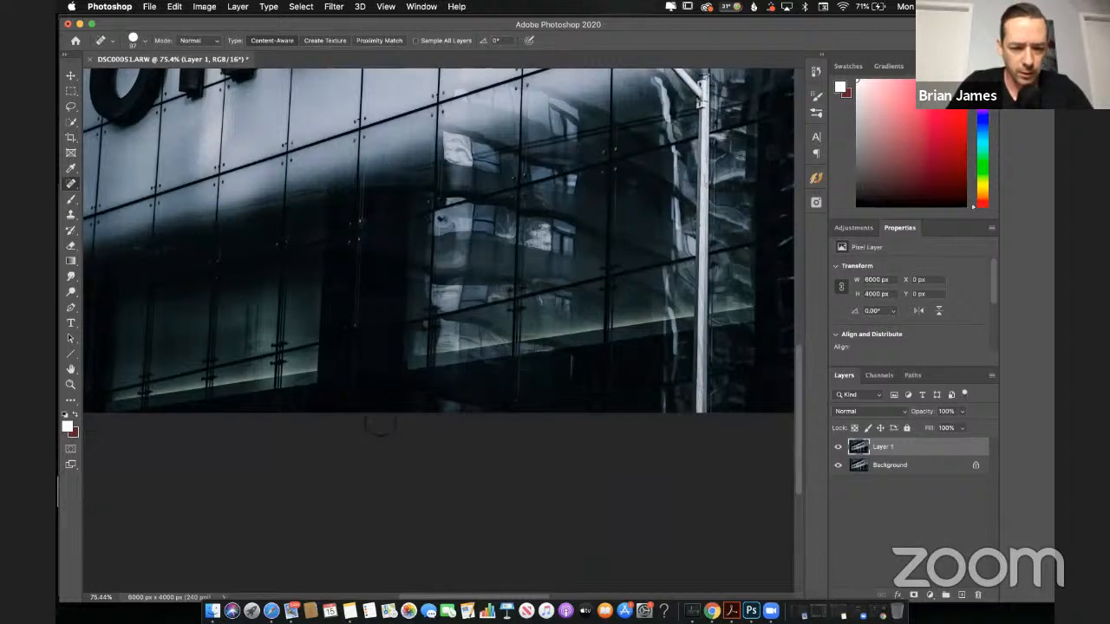
Step: Swap the foreground and background colours and retouch the dark area below the lit window ledge with the Healing Brush
scroll(379, 425, "up", 4)
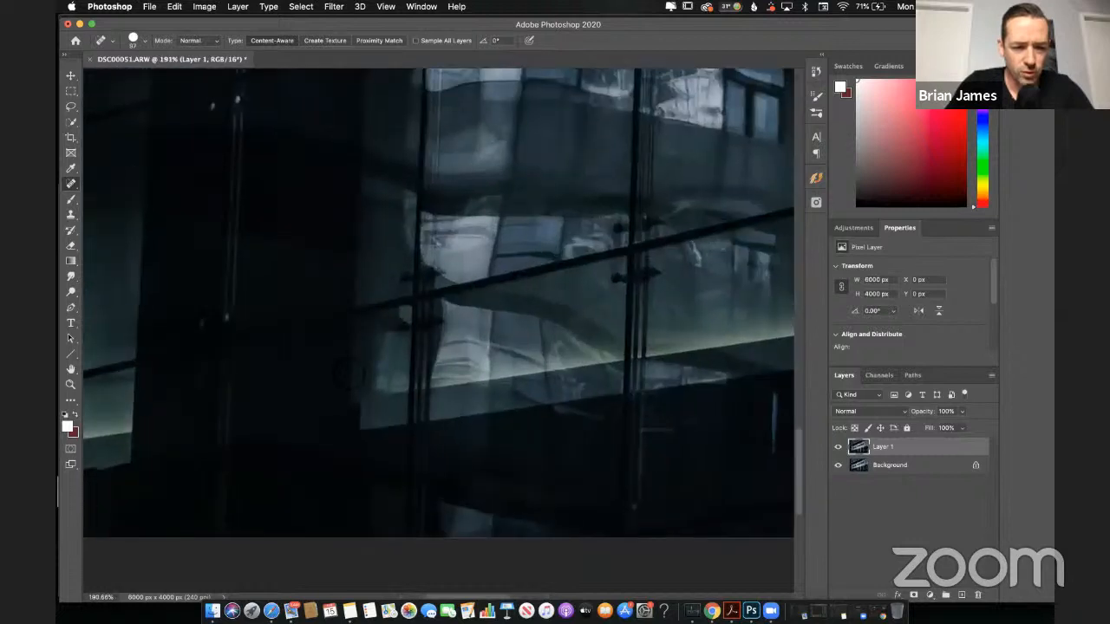
scroll(438, 303, "down", 5)
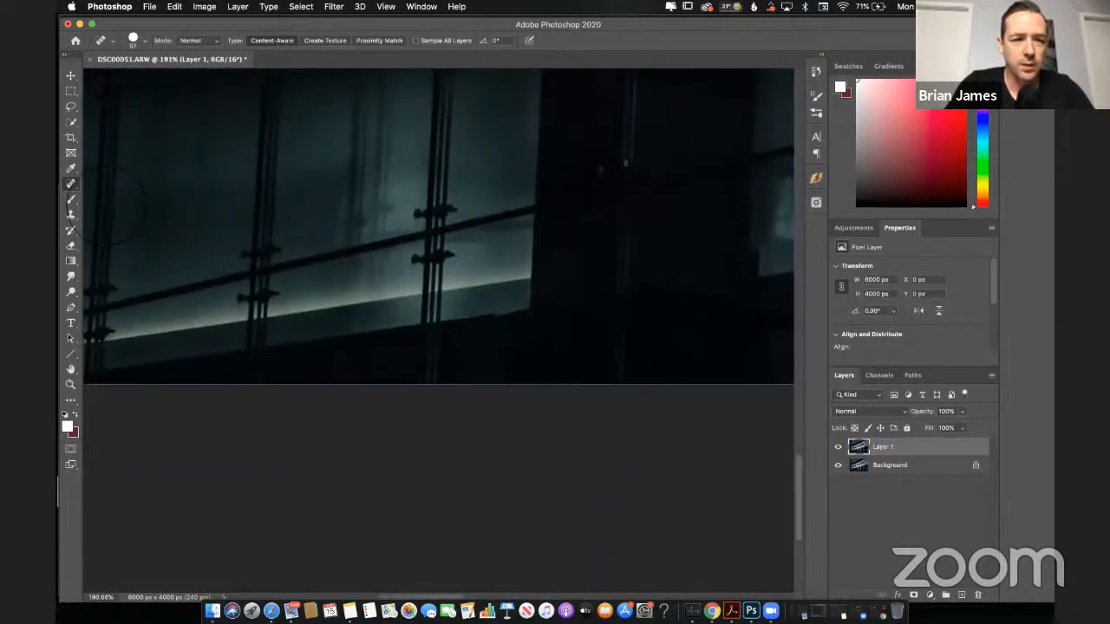
right_click(76, 193)
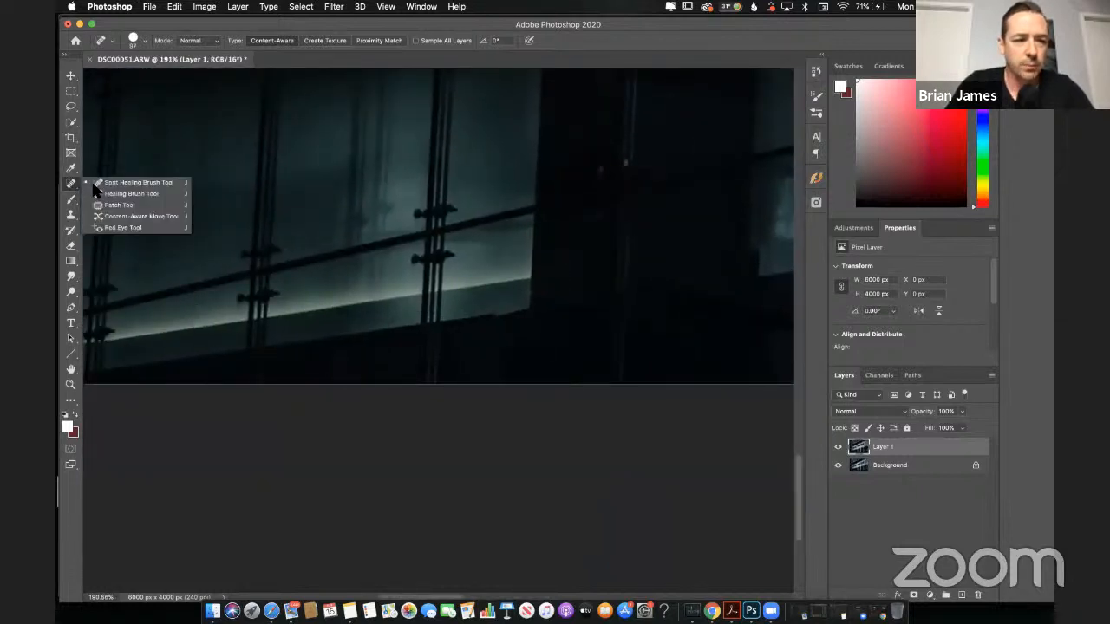
left_click(130, 195)
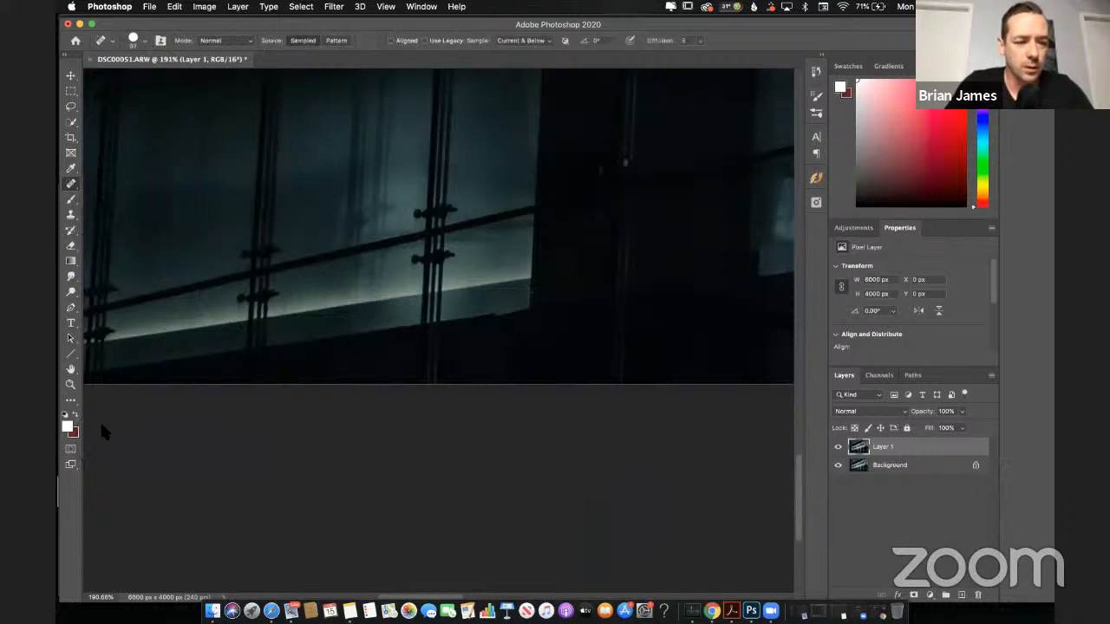
left_click(76, 416)
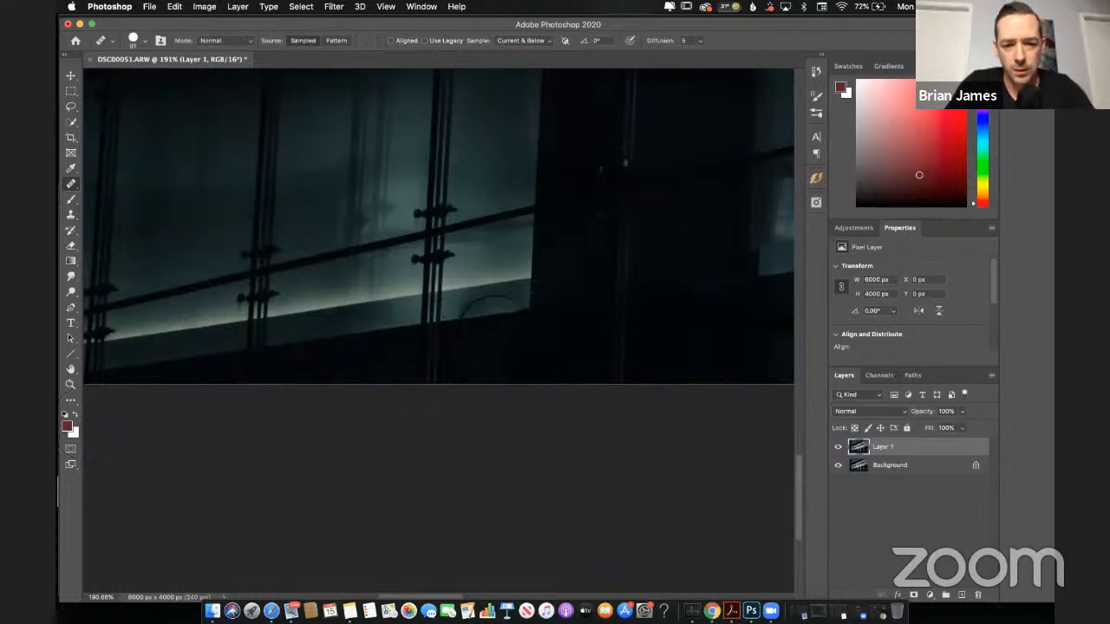
left_click_drag(515, 330, 530, 339)
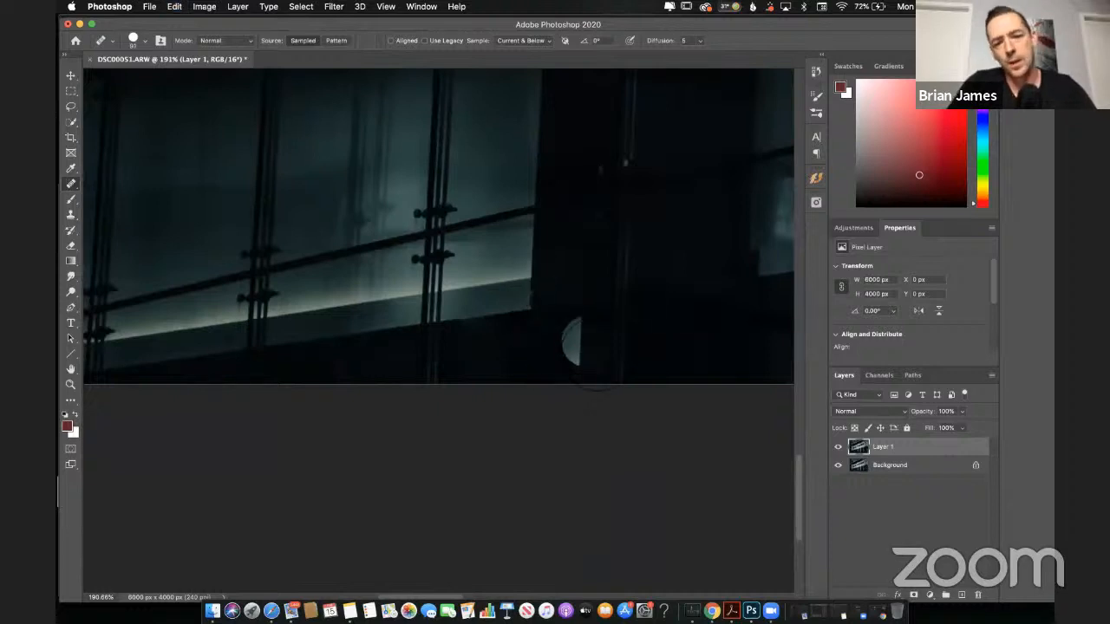
Step: Outline the faint sign in the dark area above the glass railing with the Lasso tool
scroll(572, 345, "down", 6)
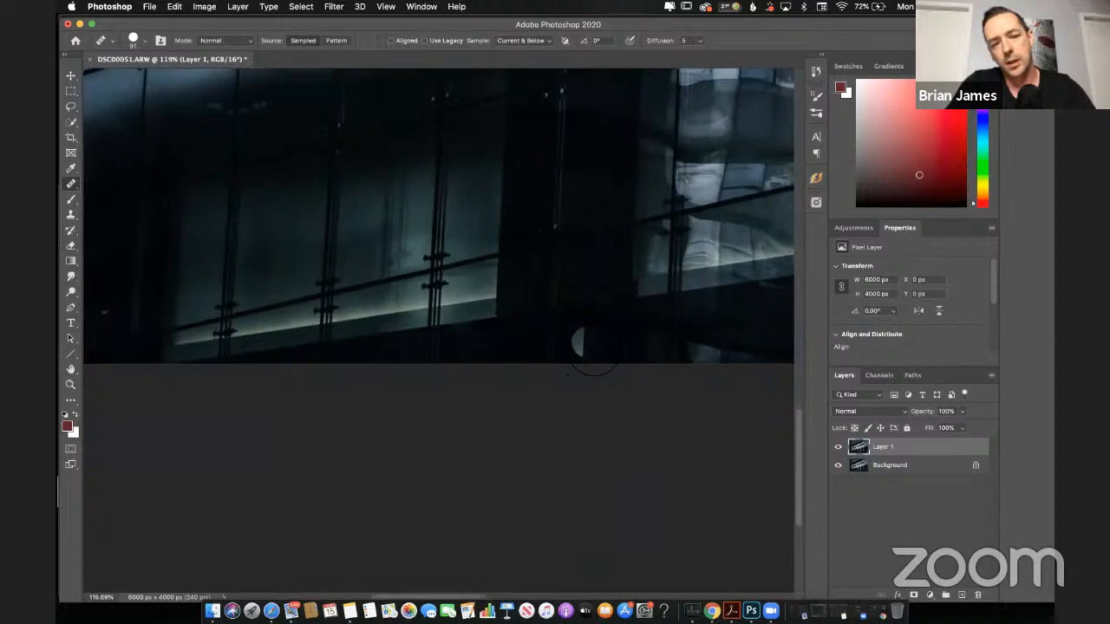
scroll(593, 354, "down", 6)
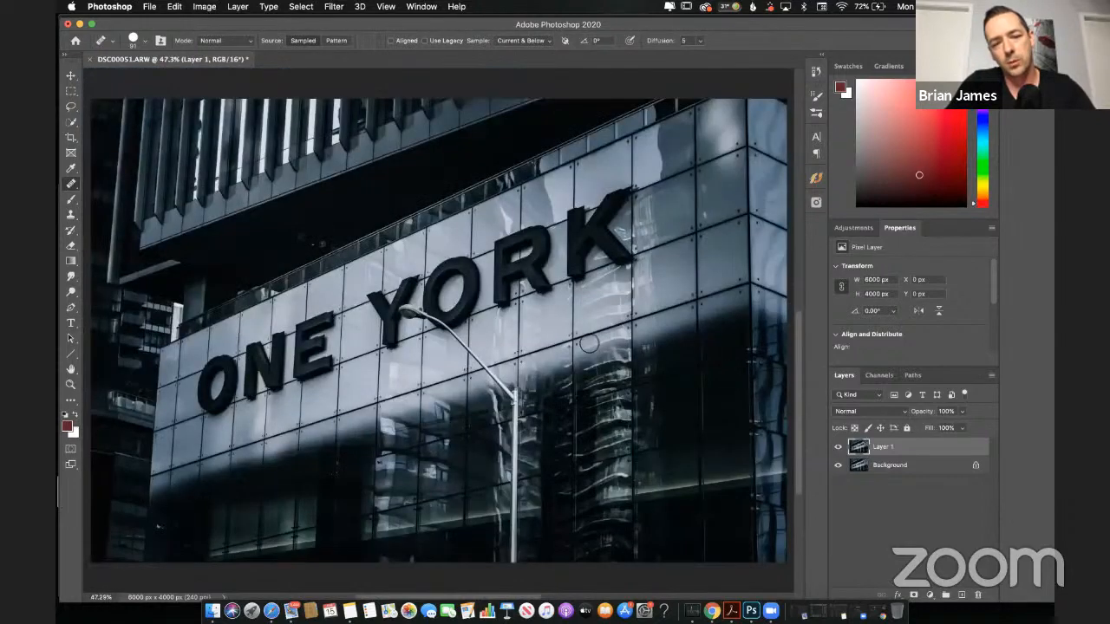
scroll(588, 344, "down", 2)
scroll(588, 342, "up", 2)
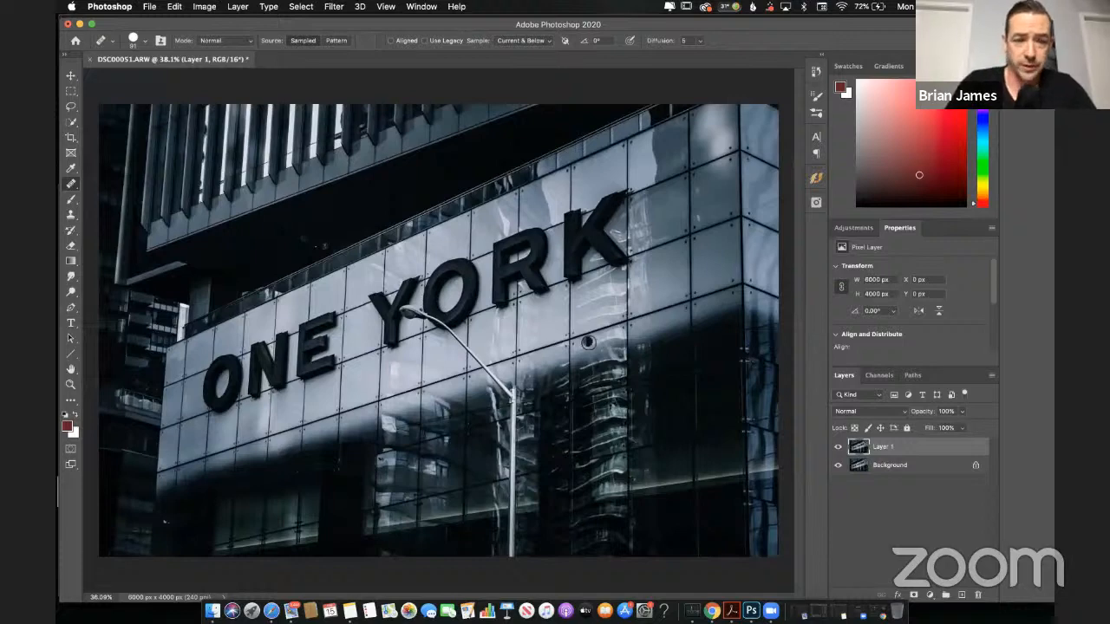
scroll(308, 230, "up", 4)
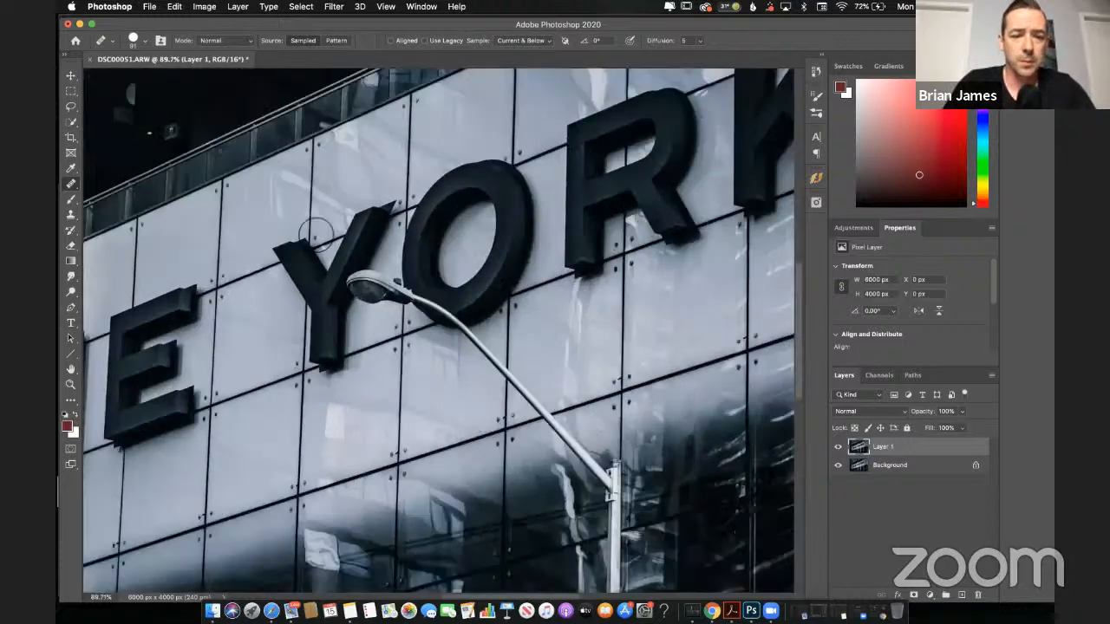
scroll(361, 326, "up", 3)
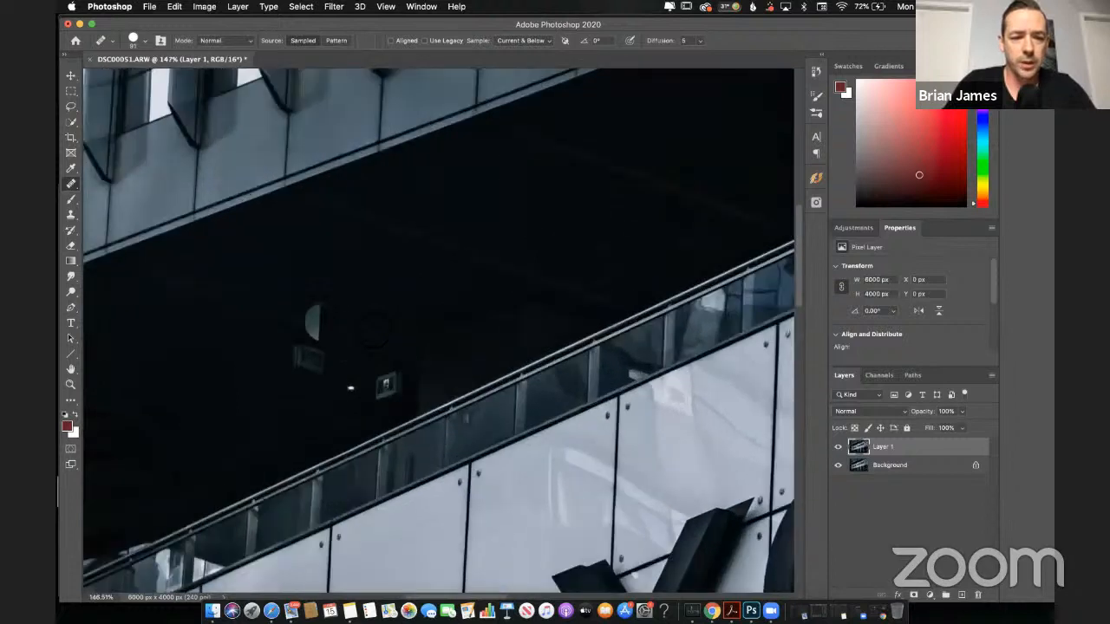
left_click(71, 109)
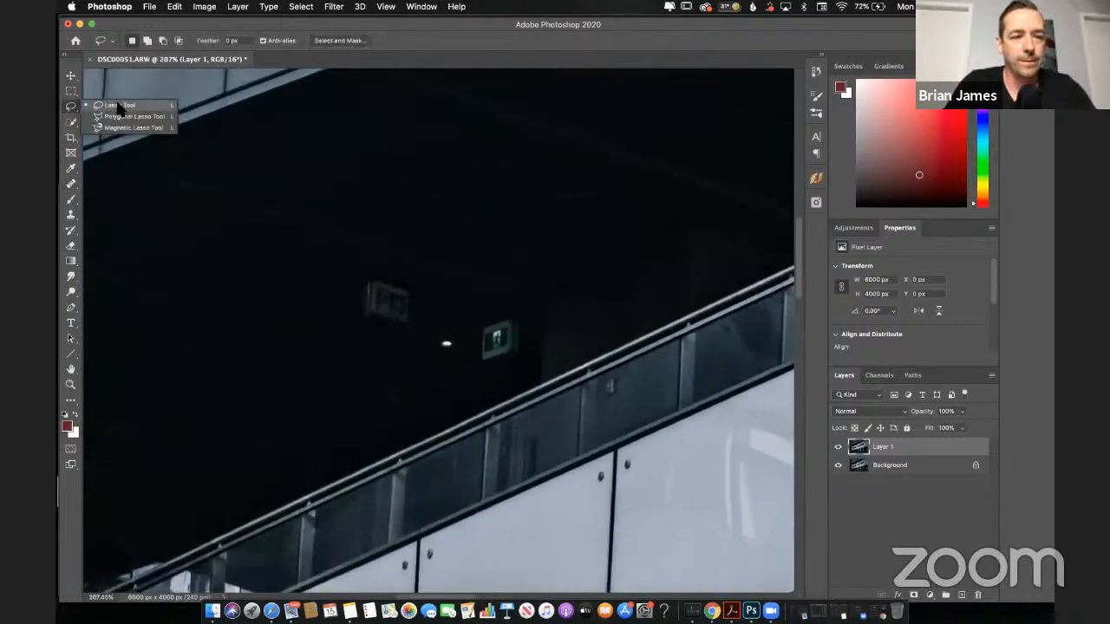
left_click(119, 105)
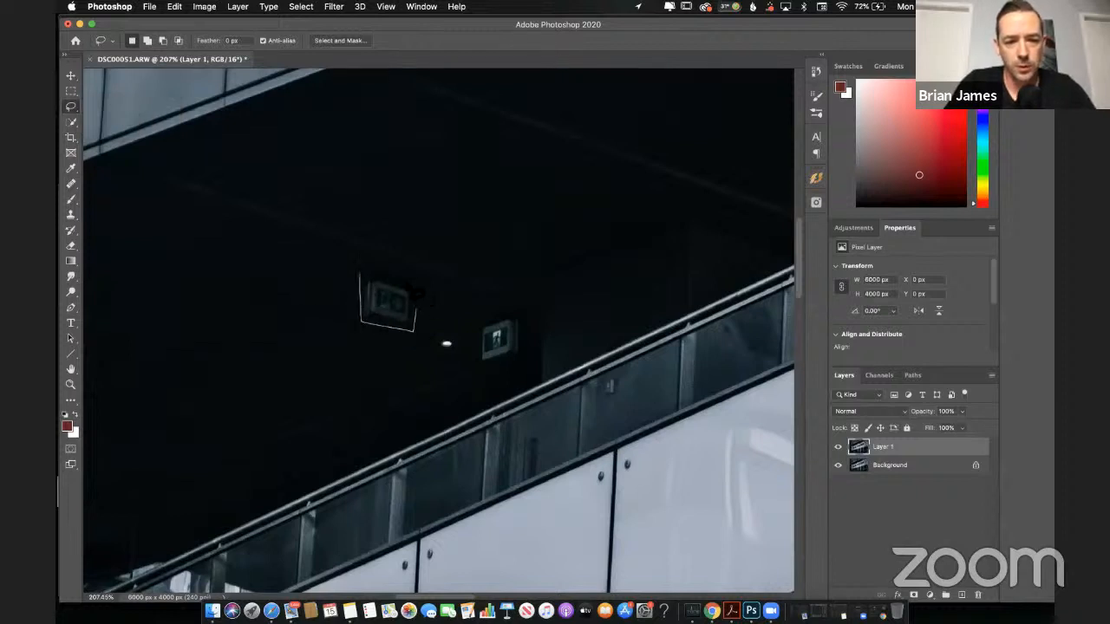
mouse_move(417, 299)
left_mouse_down()
mouse_move(415, 288)
mouse_move(362, 280)
left_mouse_up()
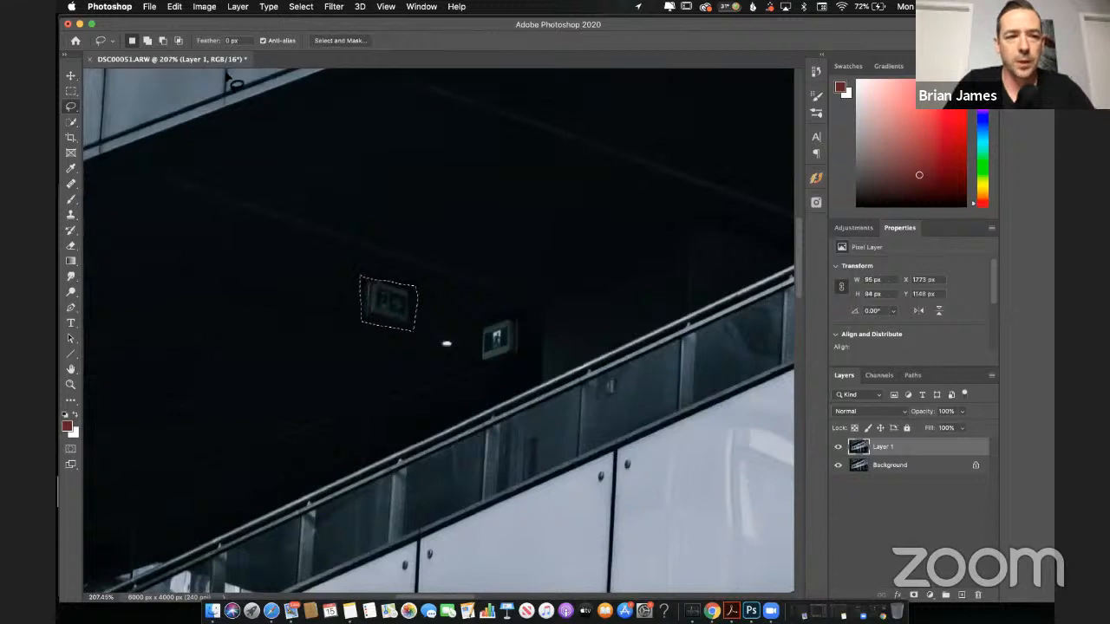
Step: Remove the selected sign with Content-Aware Fill, using the Auto sampling area and output to a new layer, and deselect
left_click(175, 7)
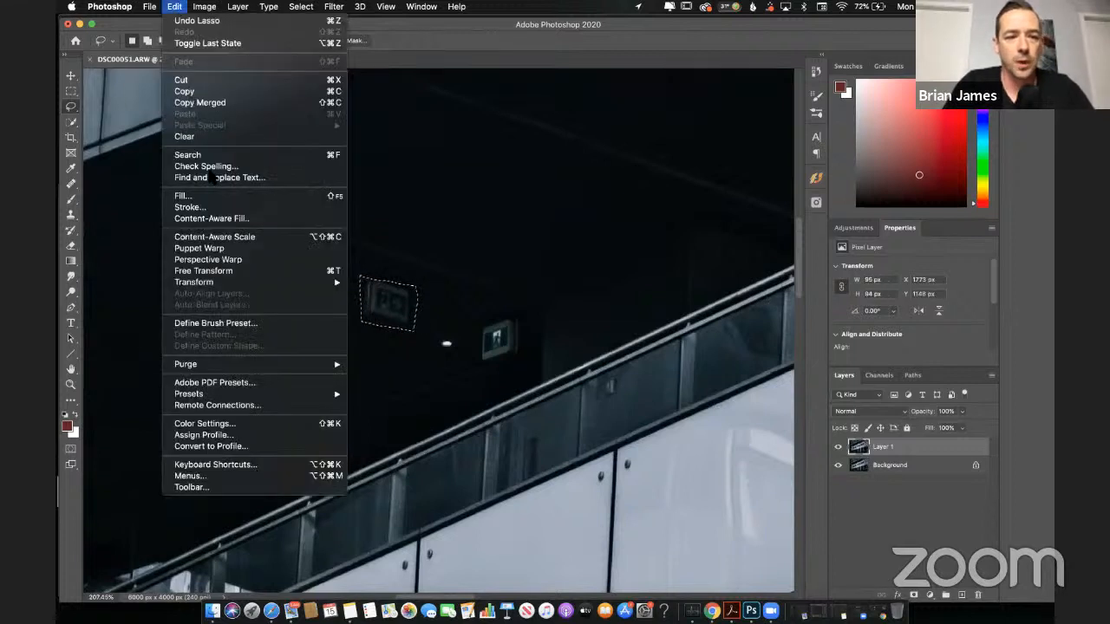
left_click(224, 220)
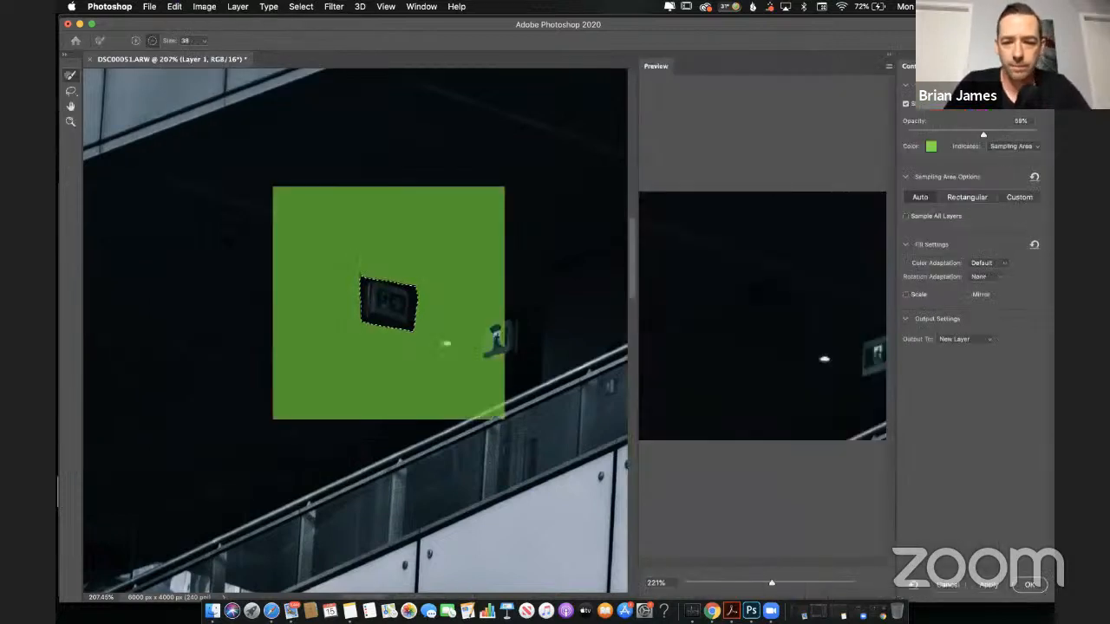
left_click(1030, 586)
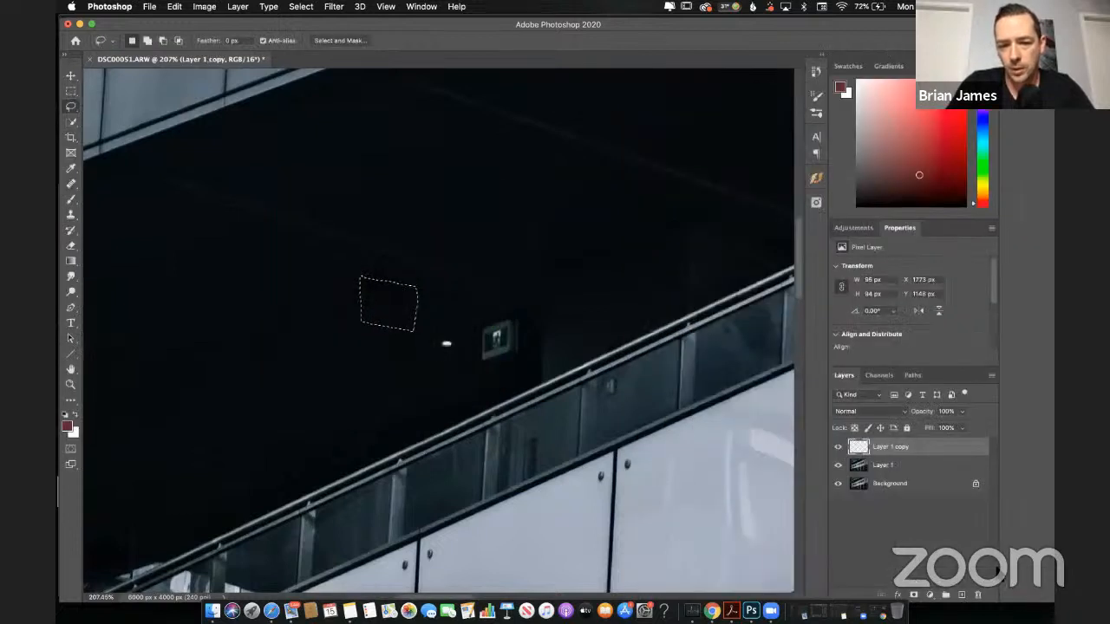
key("super+d")
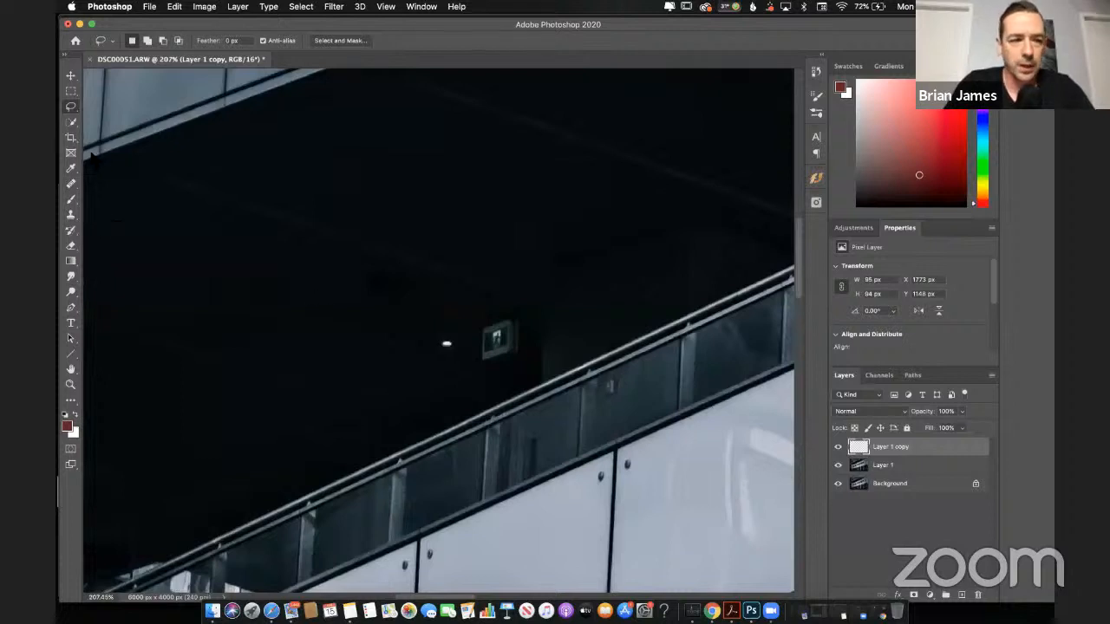
Step: Remove the green exit sign above the railing with the Spot Healing Brush on Layer 1
left_click_drag(73, 184, 108, 181)
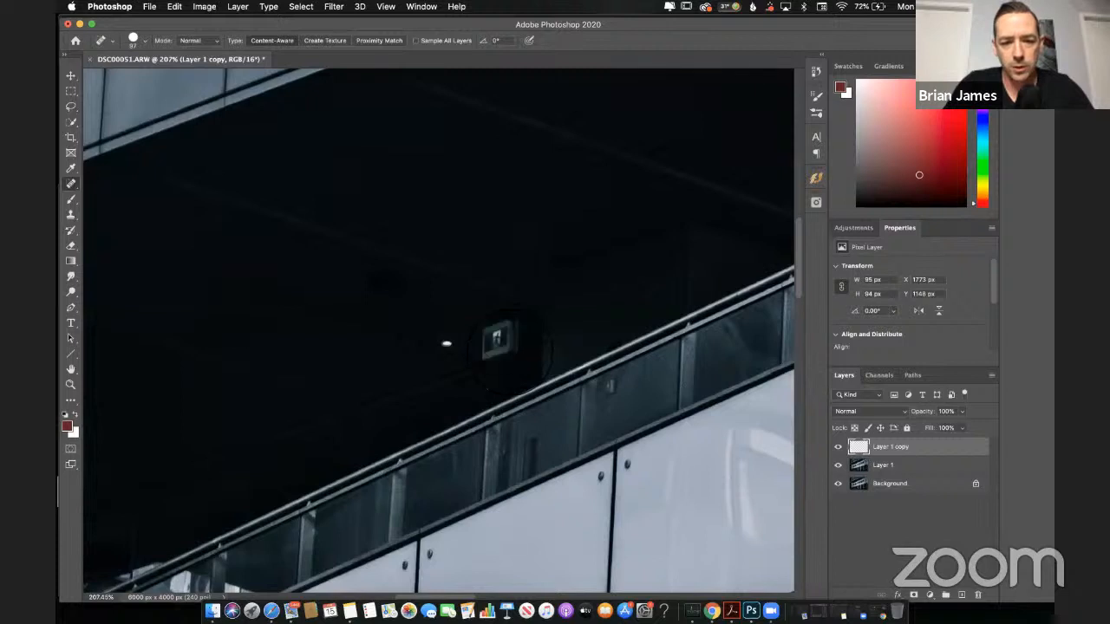
left_click(500, 343)
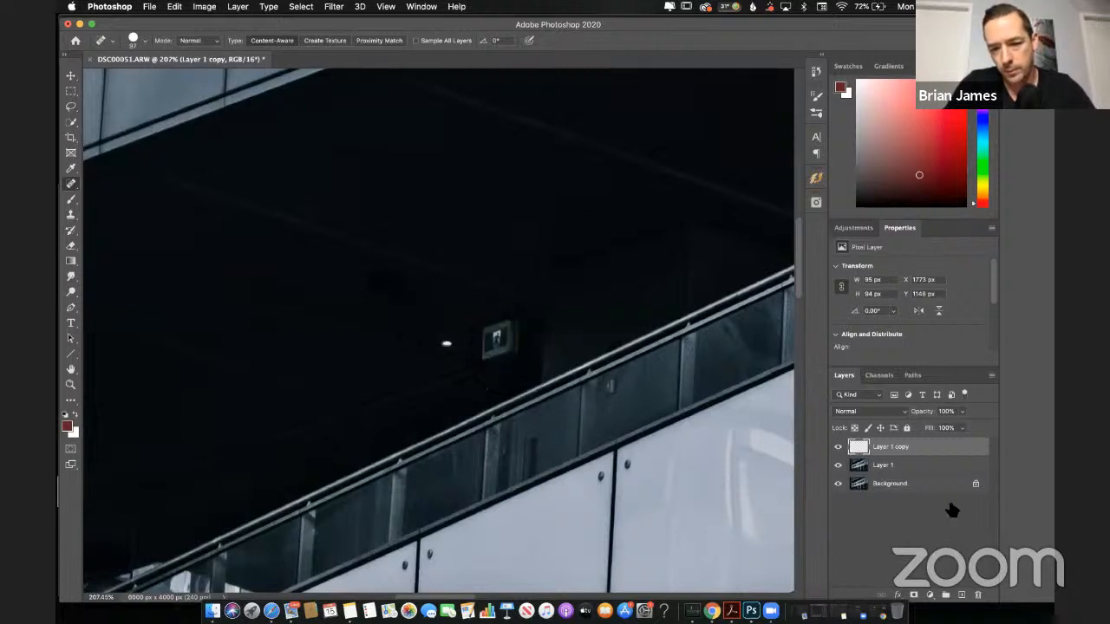
left_click(897, 467)
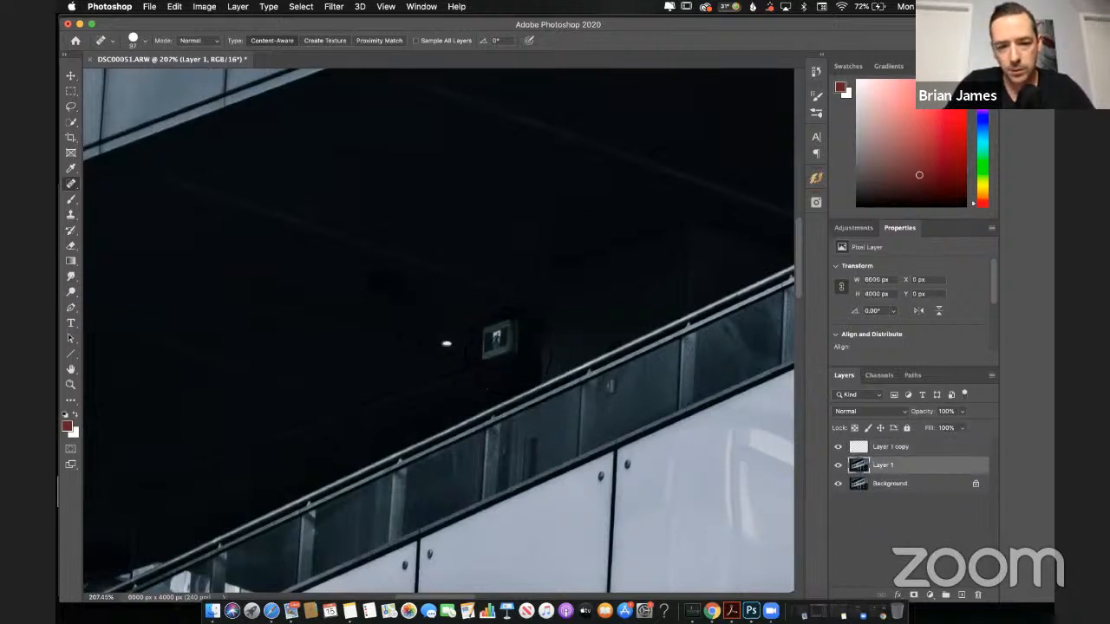
left_click(496, 340)
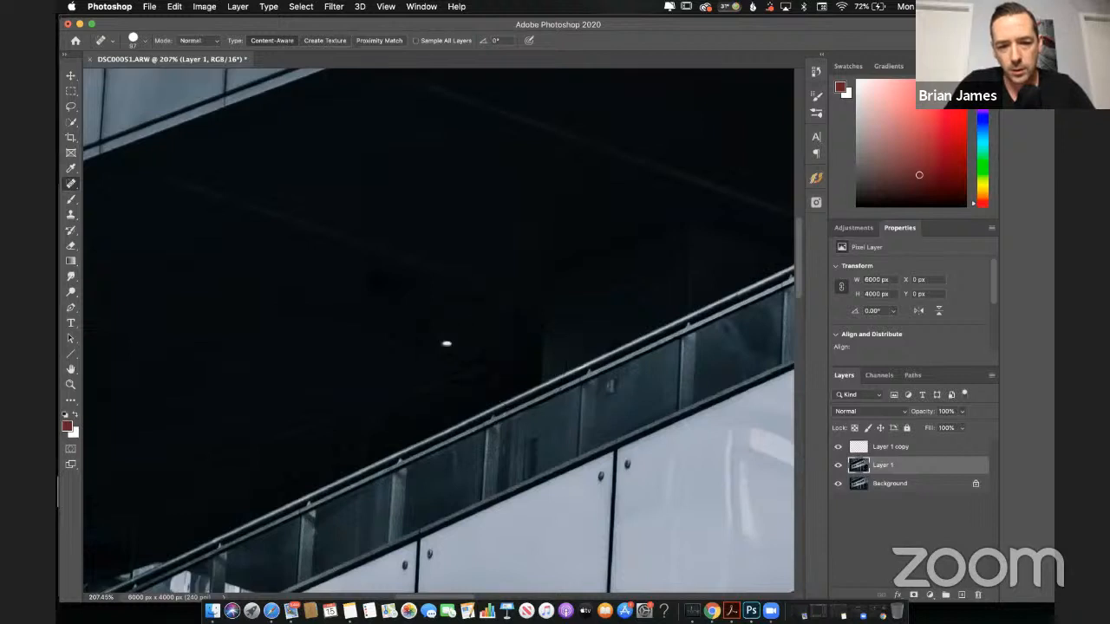
Step: Remove the small bright light above the railing with a smaller Spot Healing Brush, and fit the whole photo in view
scroll(447, 343, "up", 2)
key("bracketleft")
key("bracketleft")
key("bracketleft")
key("bracketleft")
key("bracketleft")
key("bracketleft")
key("bracketleft")
key("bracketleft")
key("bracketright")
key("bracketright")
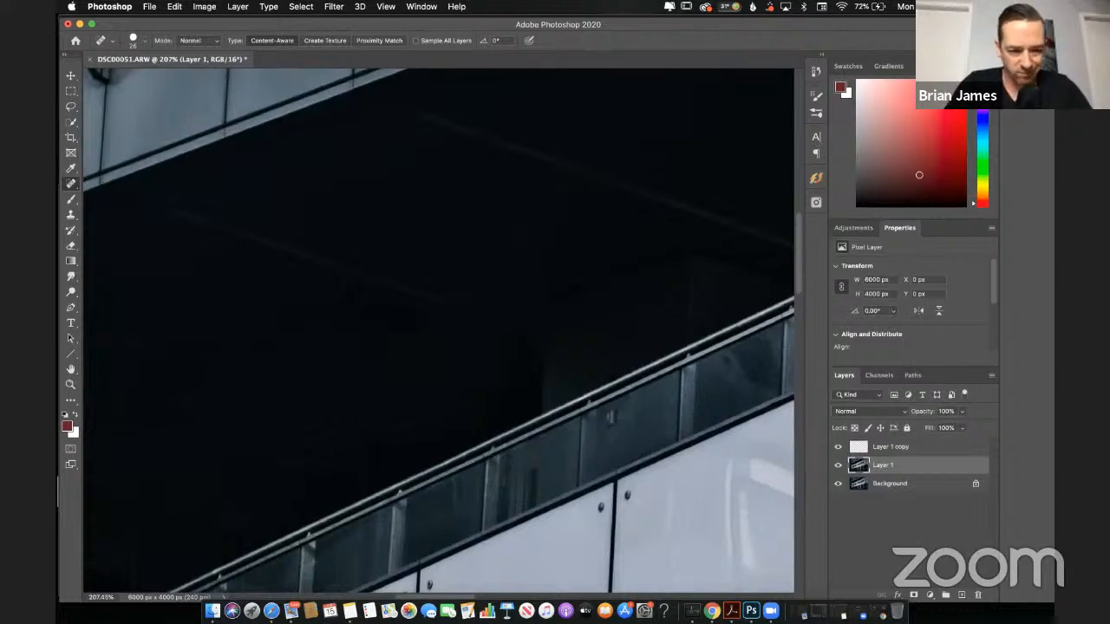
key("super+0")
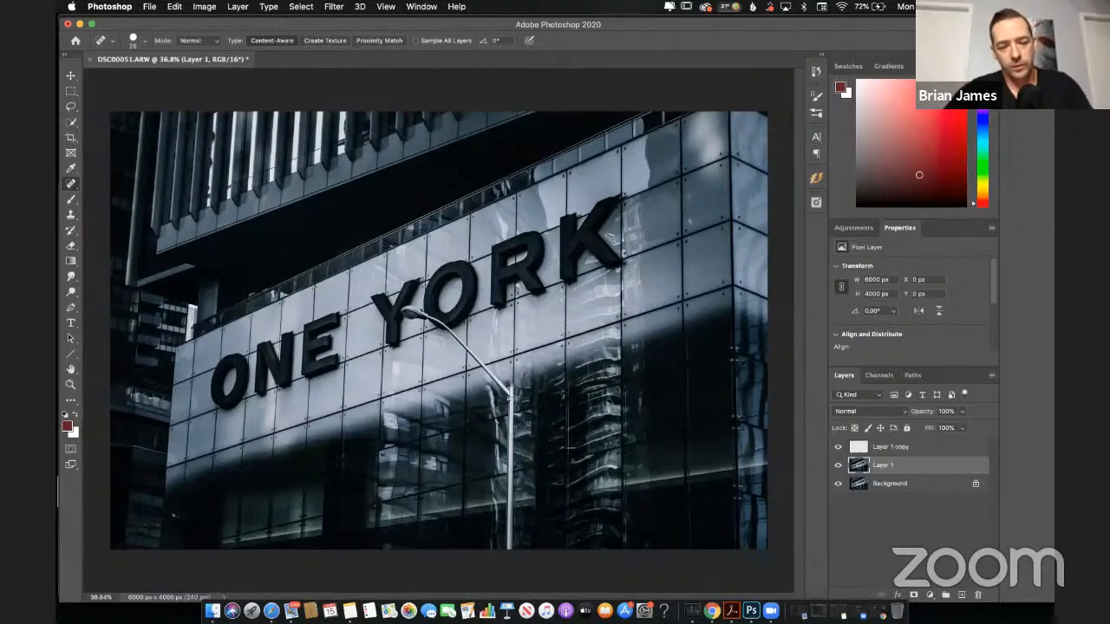
Step: Switch to Safari to read recent messages in the YouTube stream's live chat, and reopen it after briefly returning to Photoshop
left_click(272, 610)
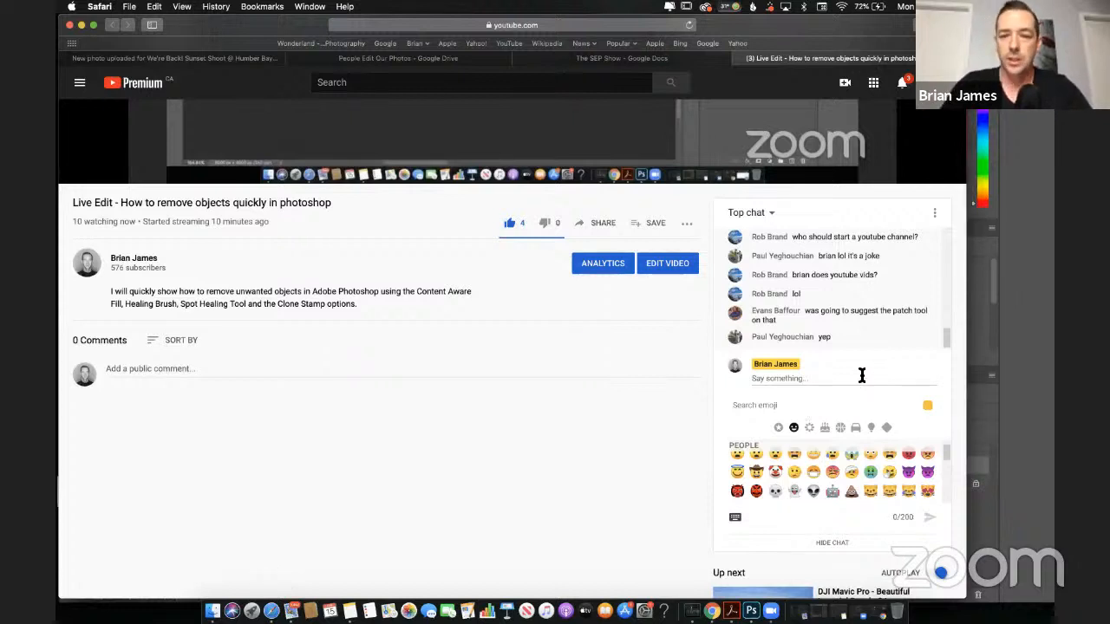
scroll(865, 293, "up", 1)
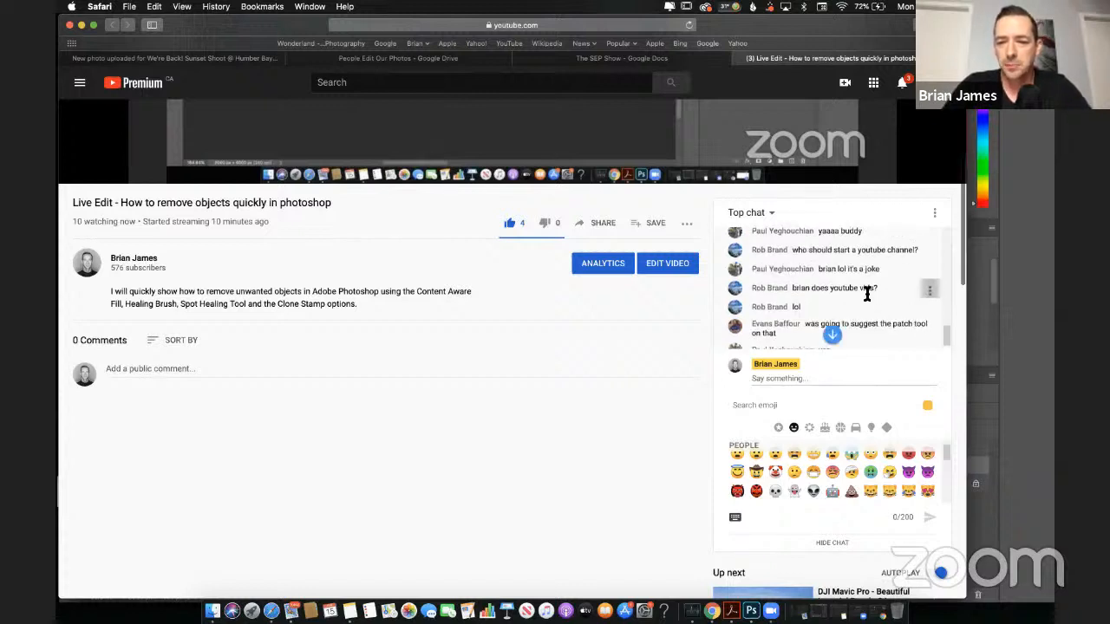
scroll(866, 293, "up", 1)
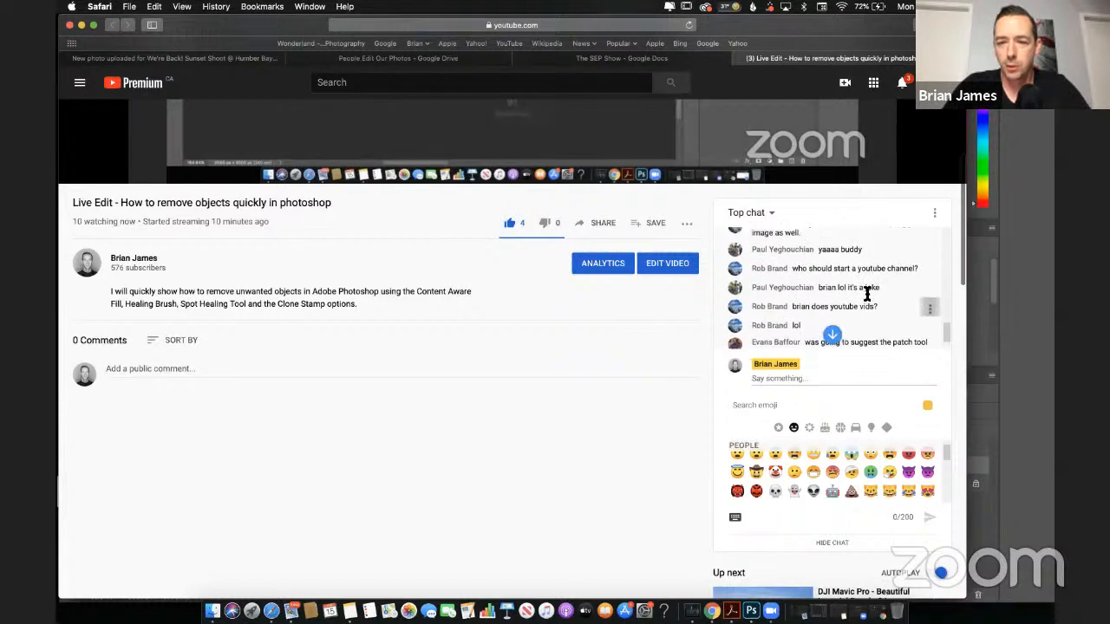
scroll(867, 296, "up", 3)
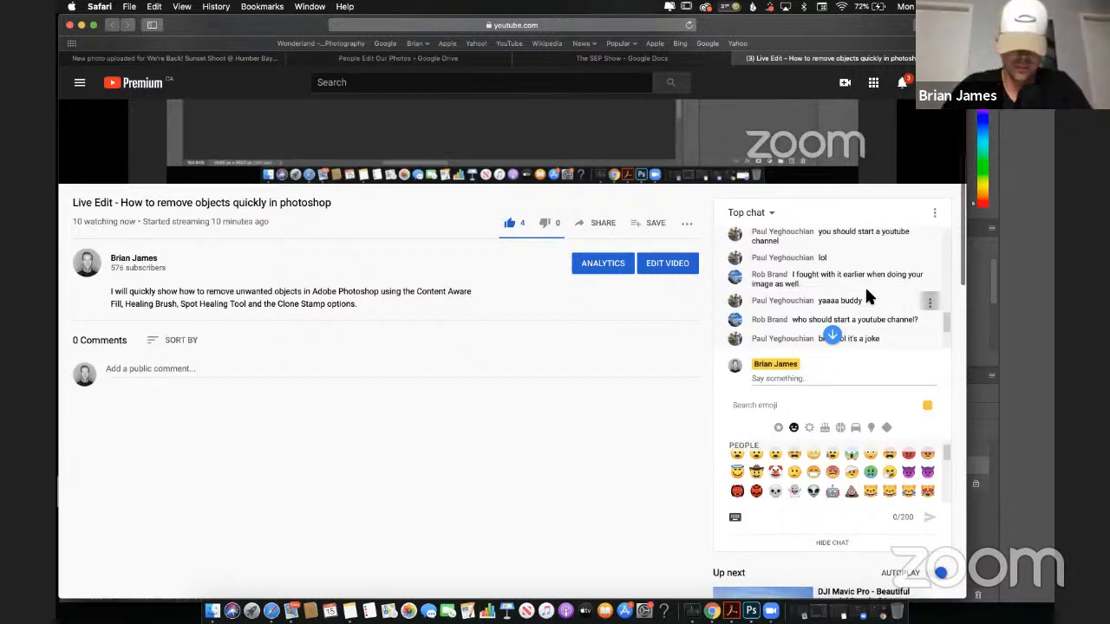
scroll(867, 296, "down", 3)
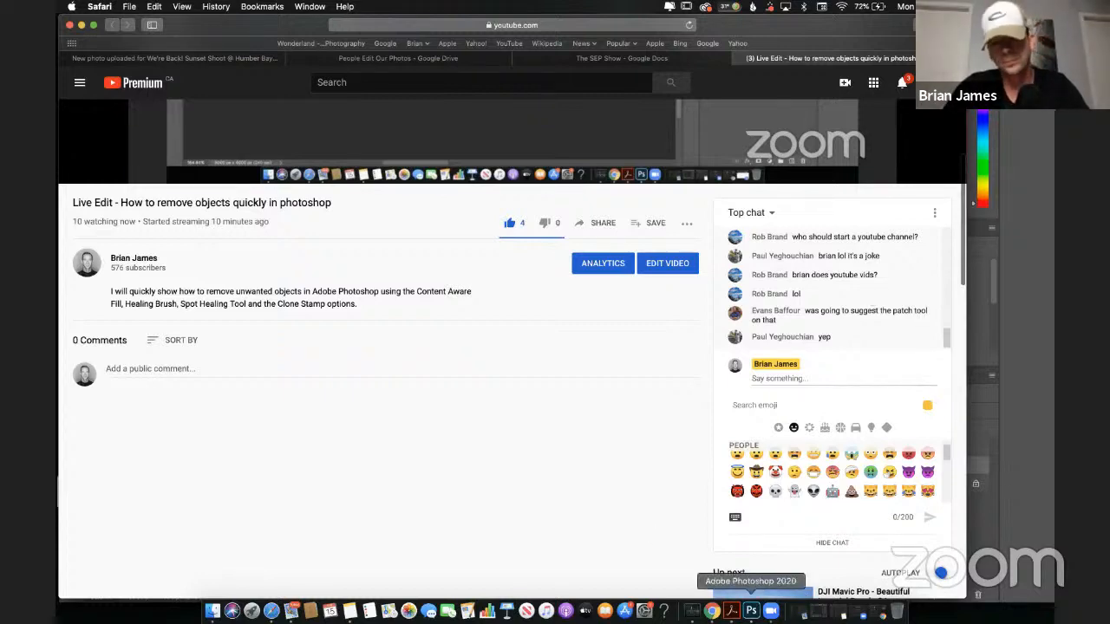
left_click(751, 610)
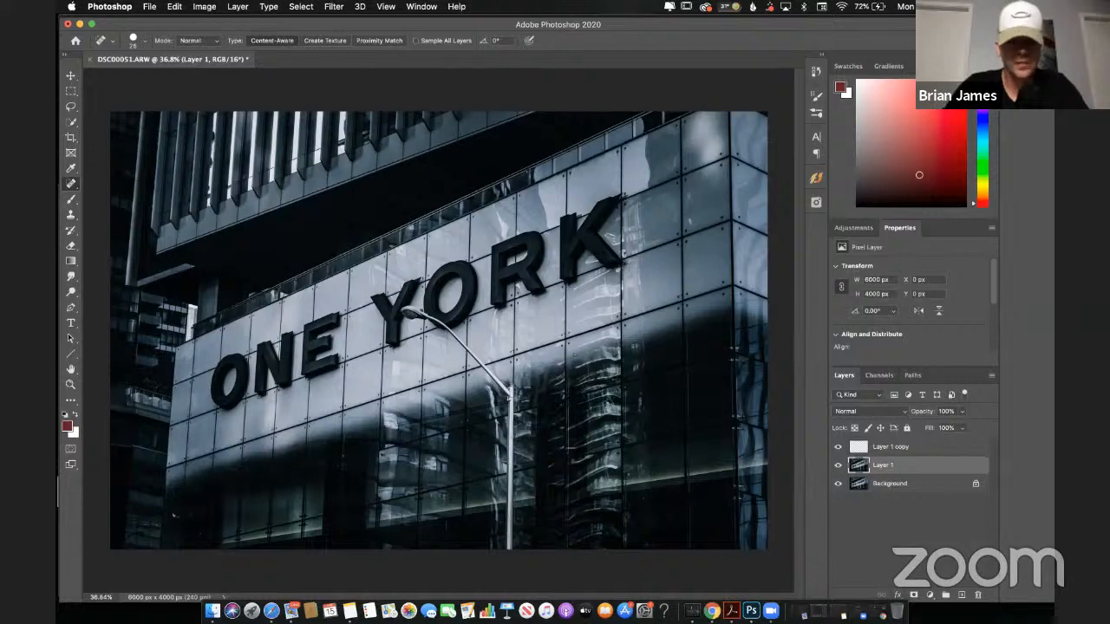
left_click(271, 611)
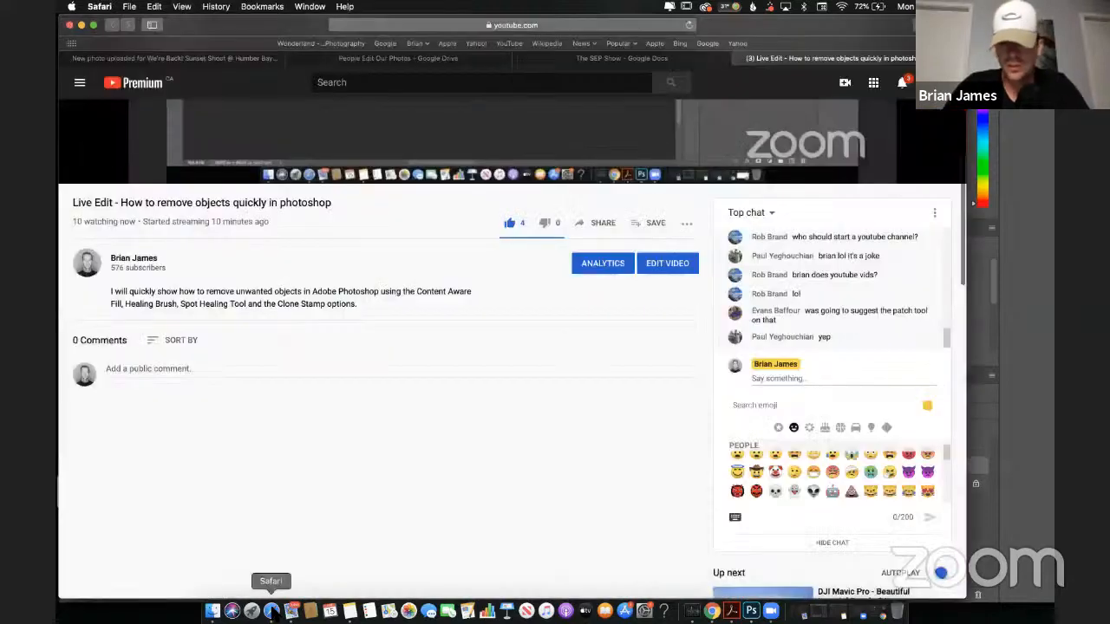